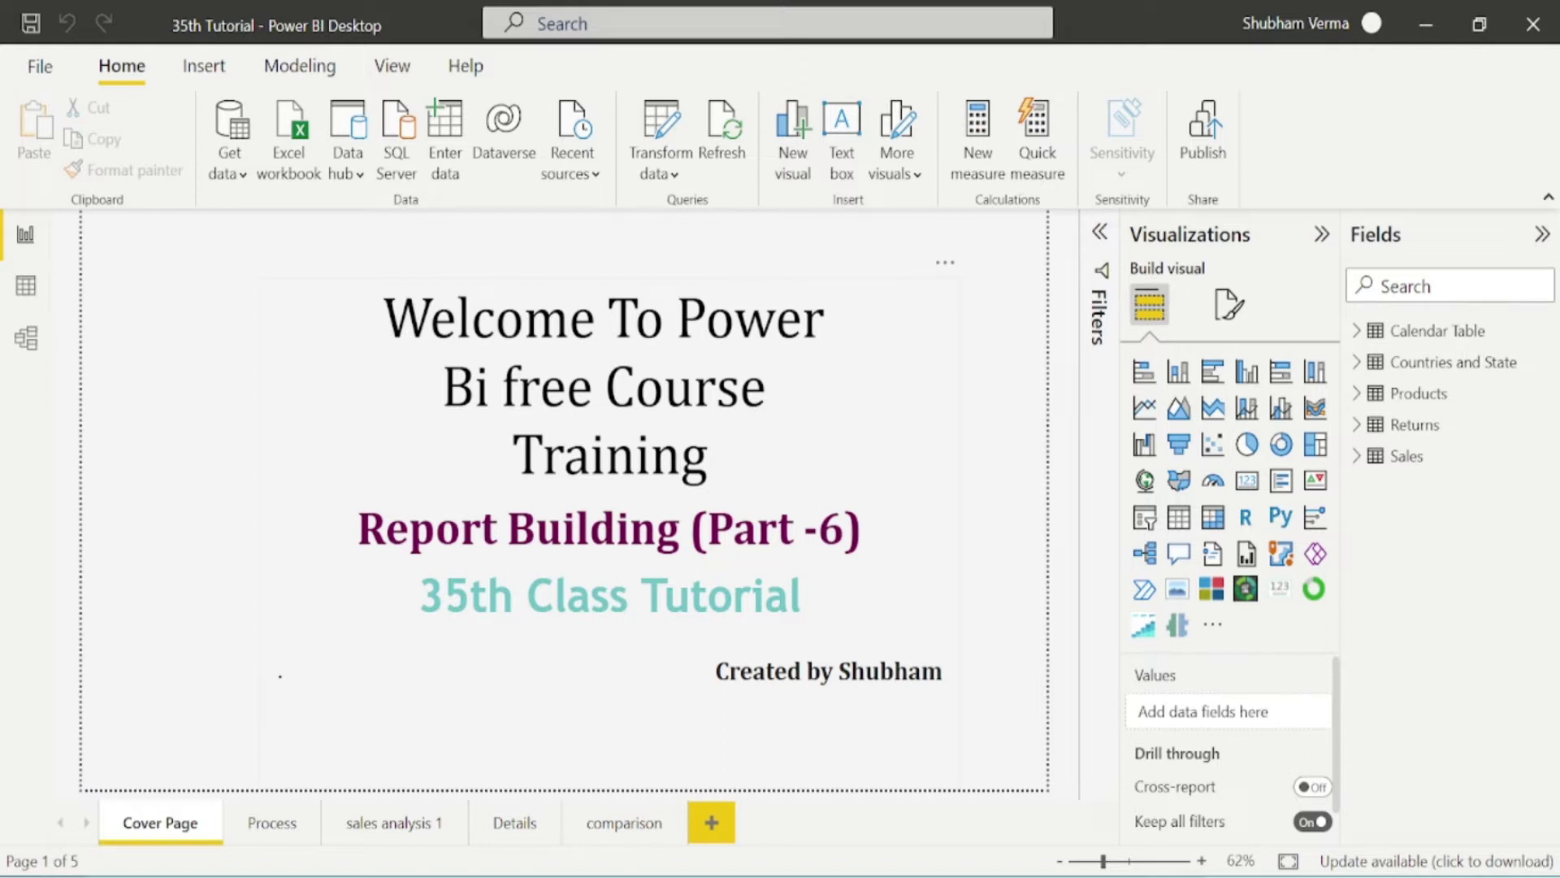
- Apply the orange and magenta theme to the report from the Themes gallery
{"action": "left_click", "coordinate": [393, 66]}
{"action": "left_click", "coordinate": [392, 823]}
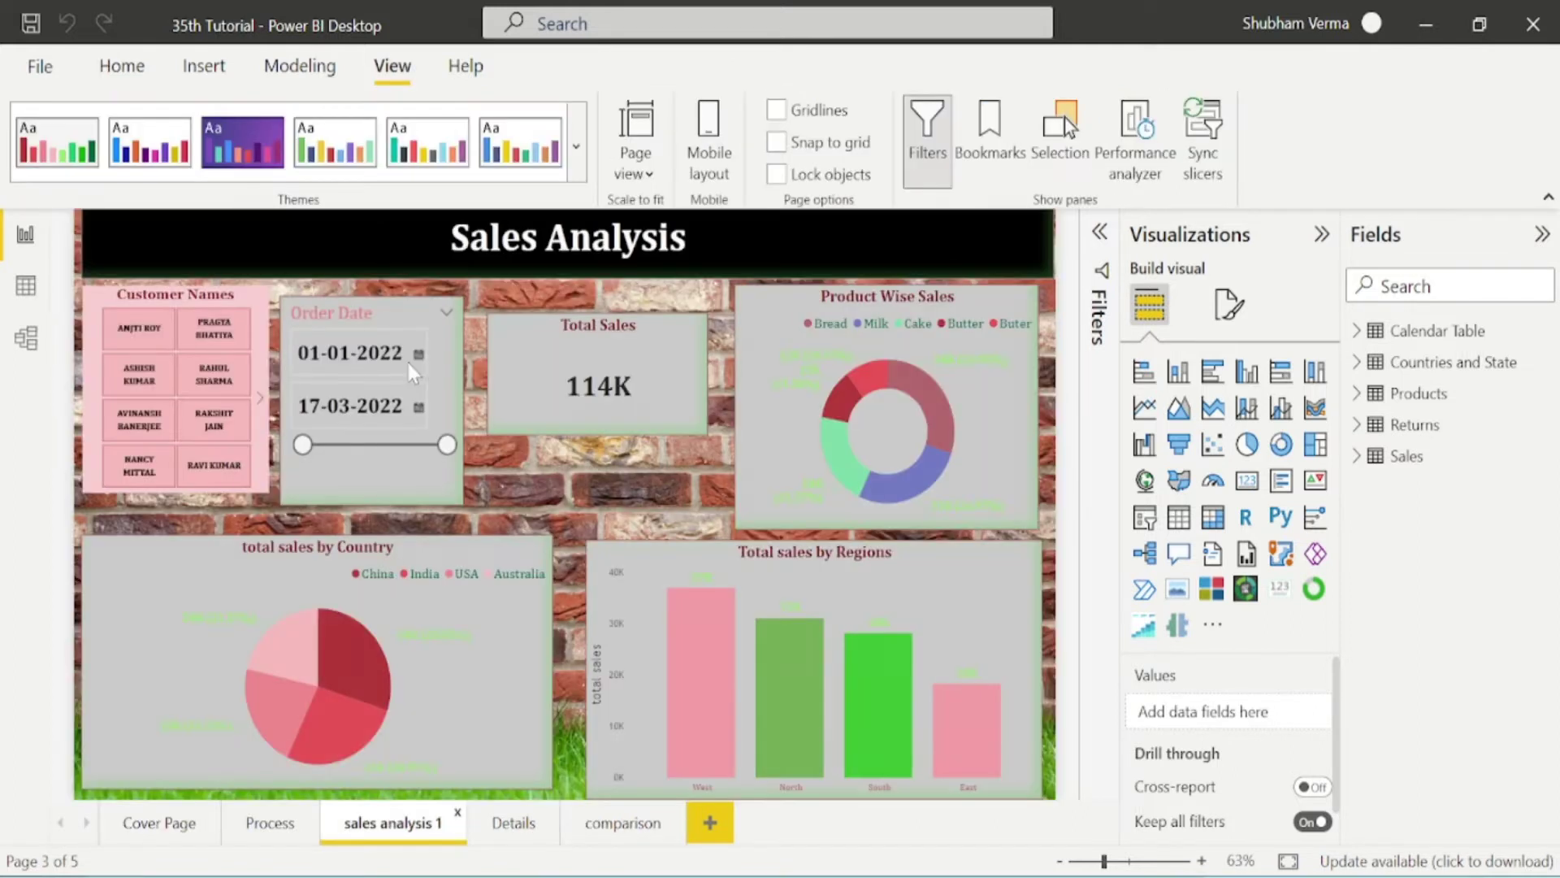
{"action": "left_click", "coordinate": [579, 161]}
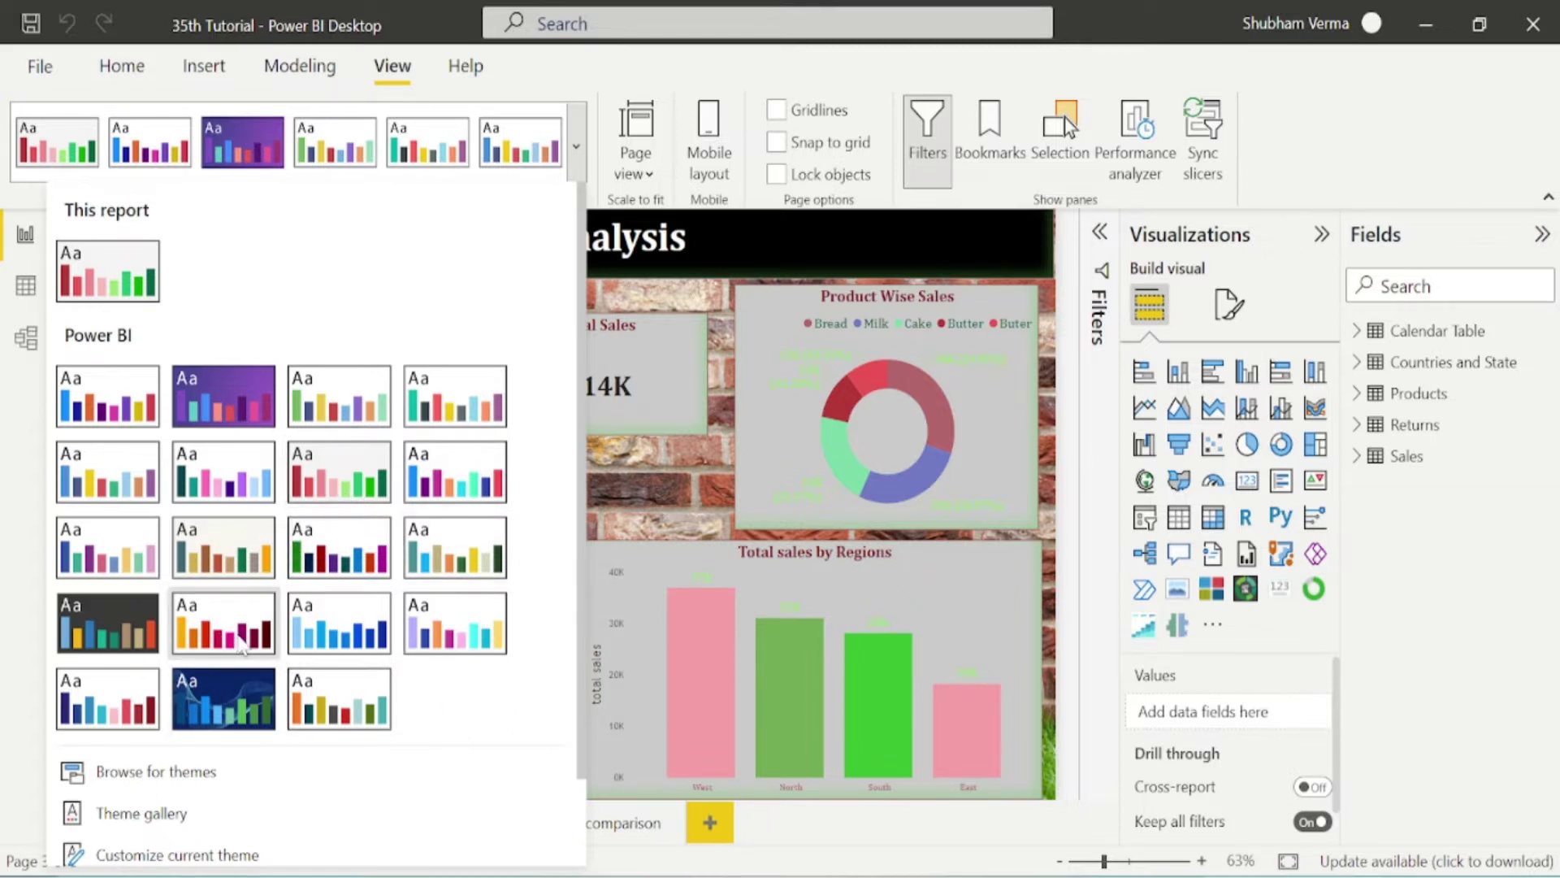
{"action": "left_click", "coordinate": [240, 648]}
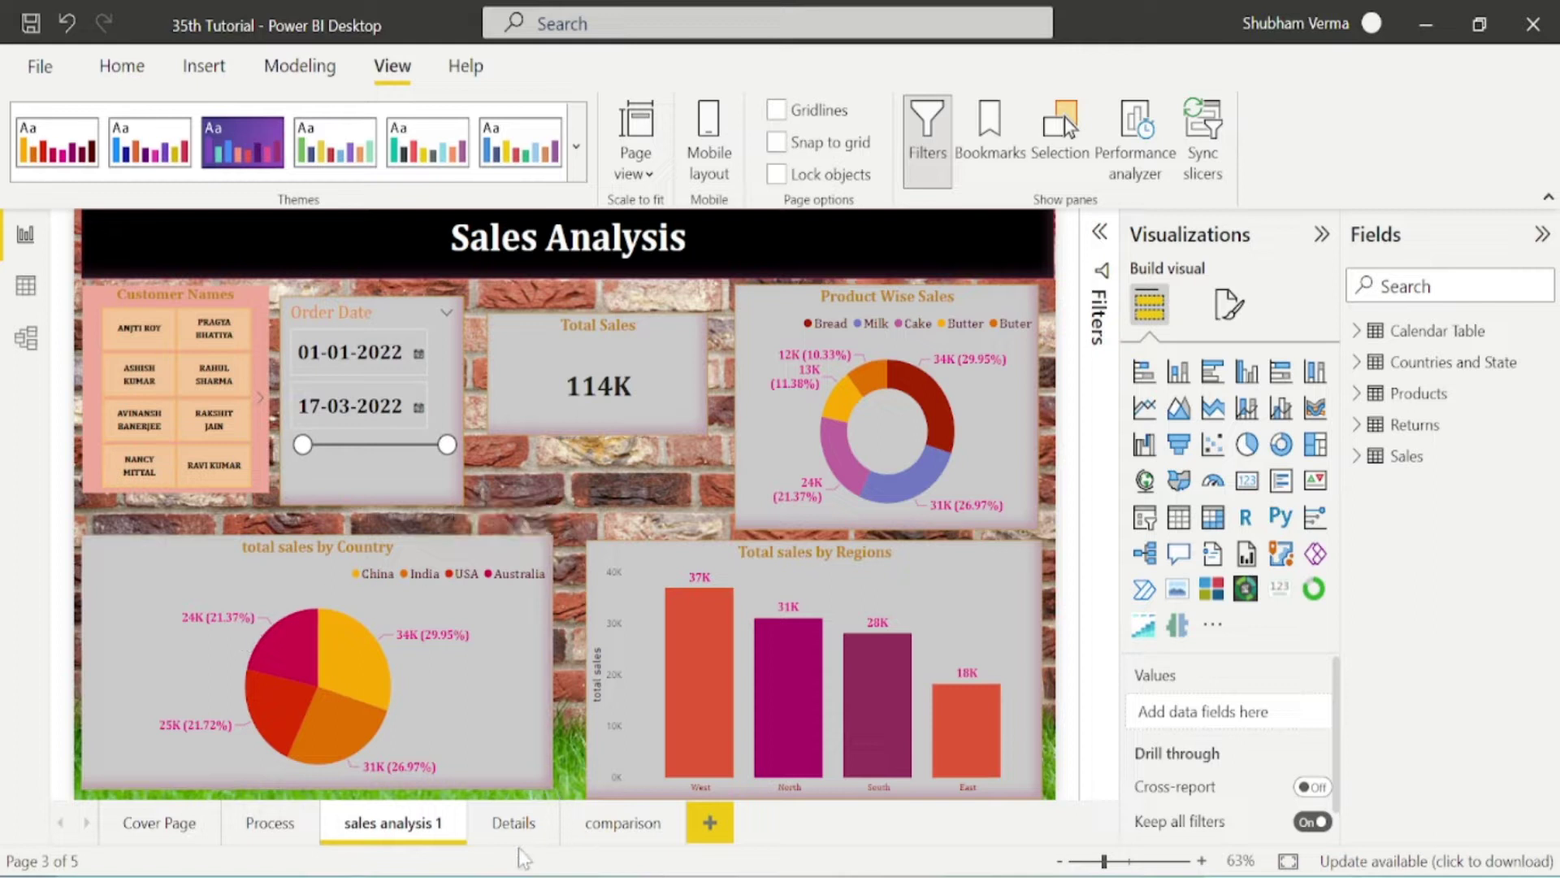
- Check the new theme on the Details page, via sales analysis 1
{"action": "left_click", "coordinate": [505, 830]}
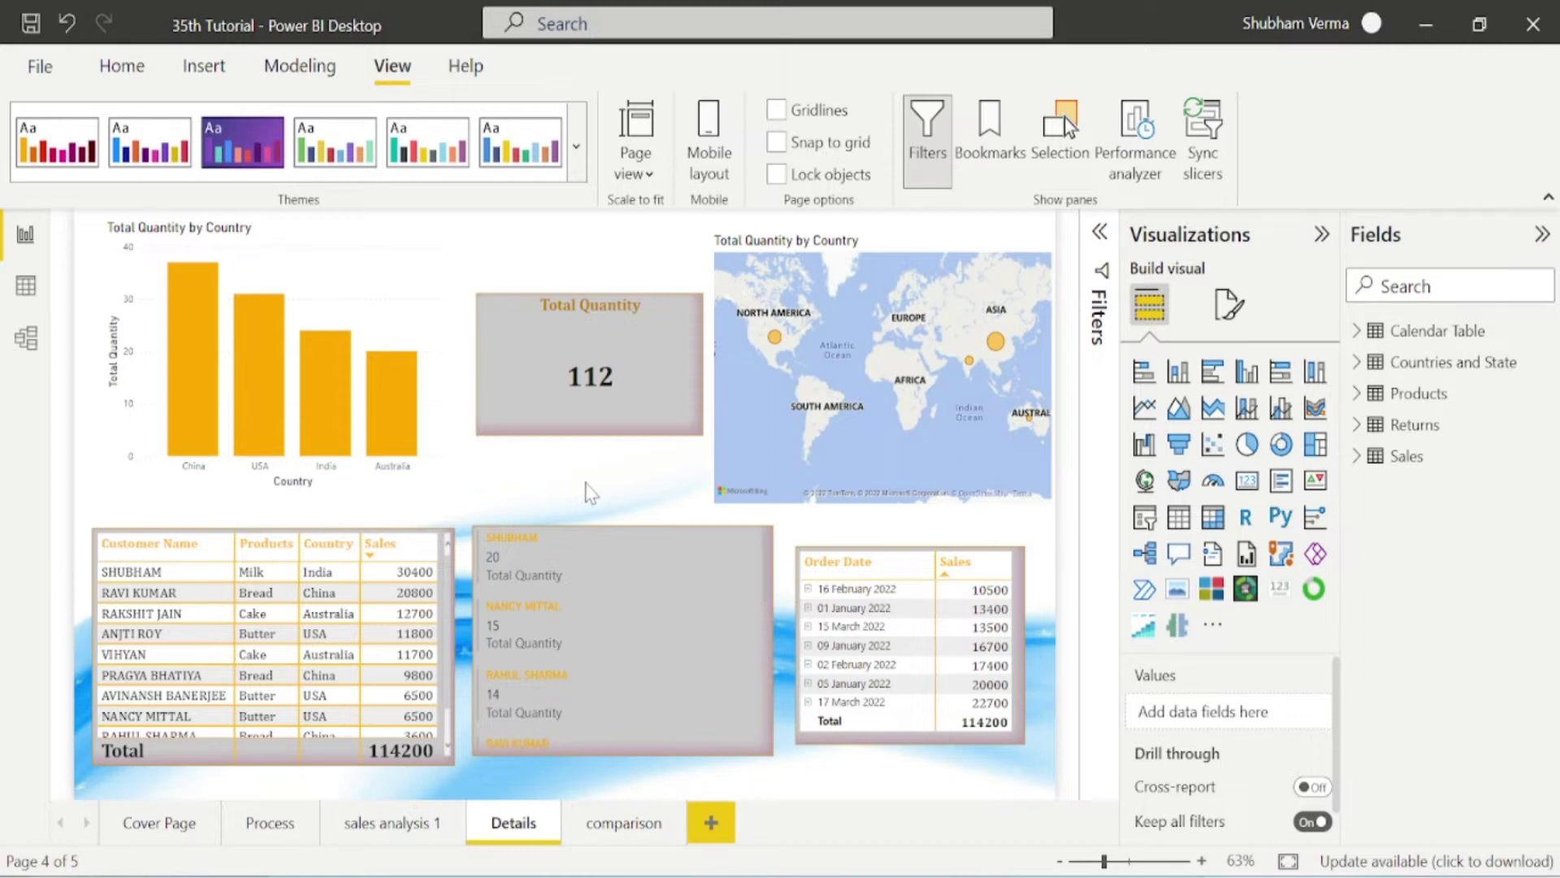
{"action": "left_click", "coordinate": [429, 829]}
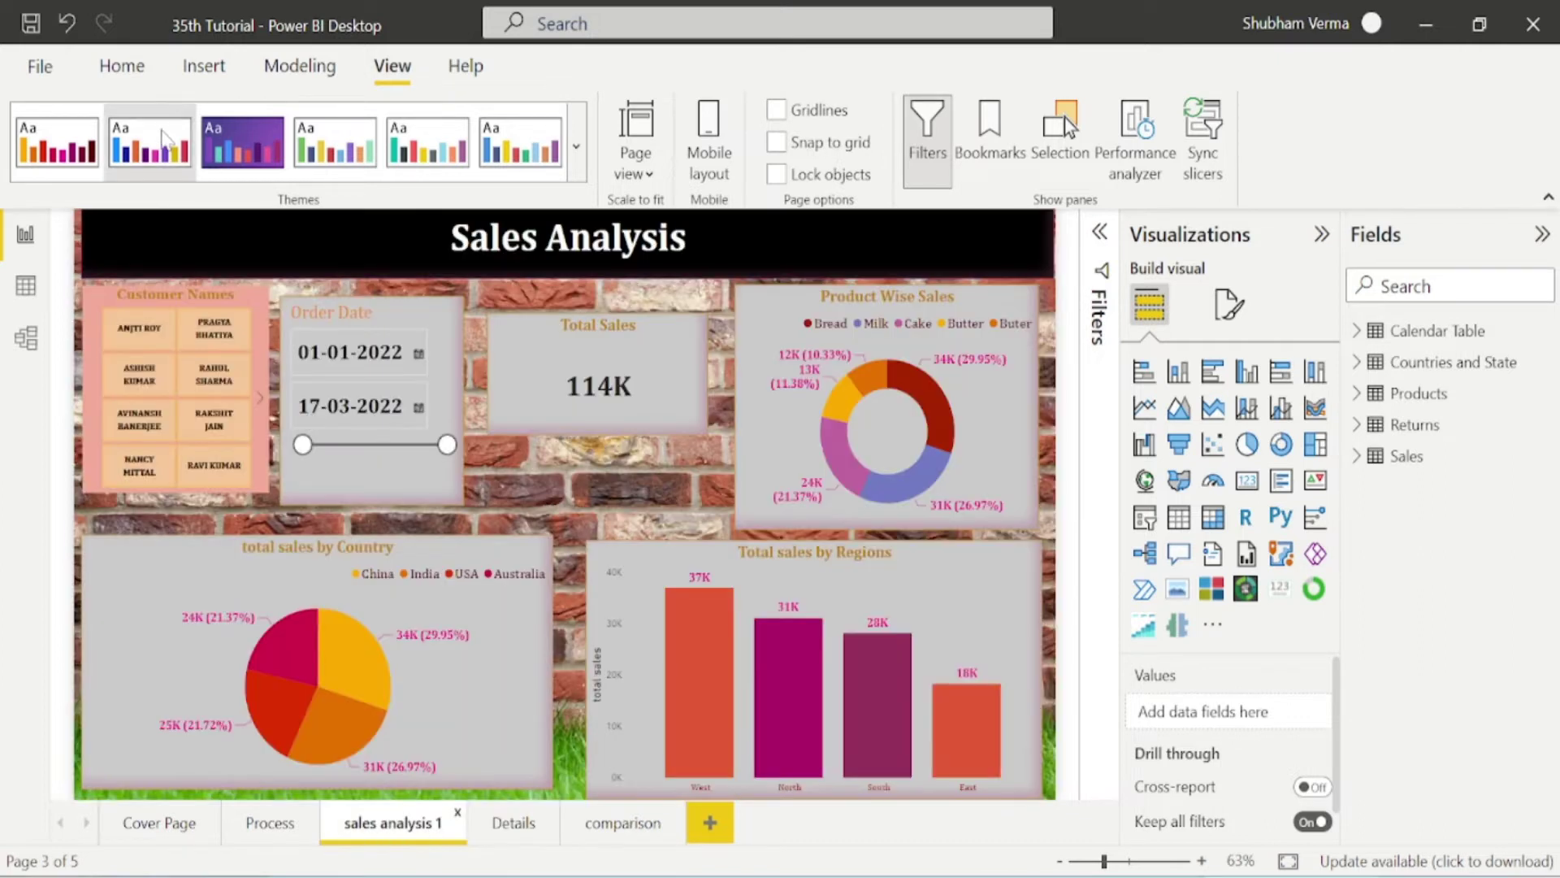
{"action": "left_click", "coordinate": [122, 66]}
{"action": "left_click", "coordinate": [514, 823]}
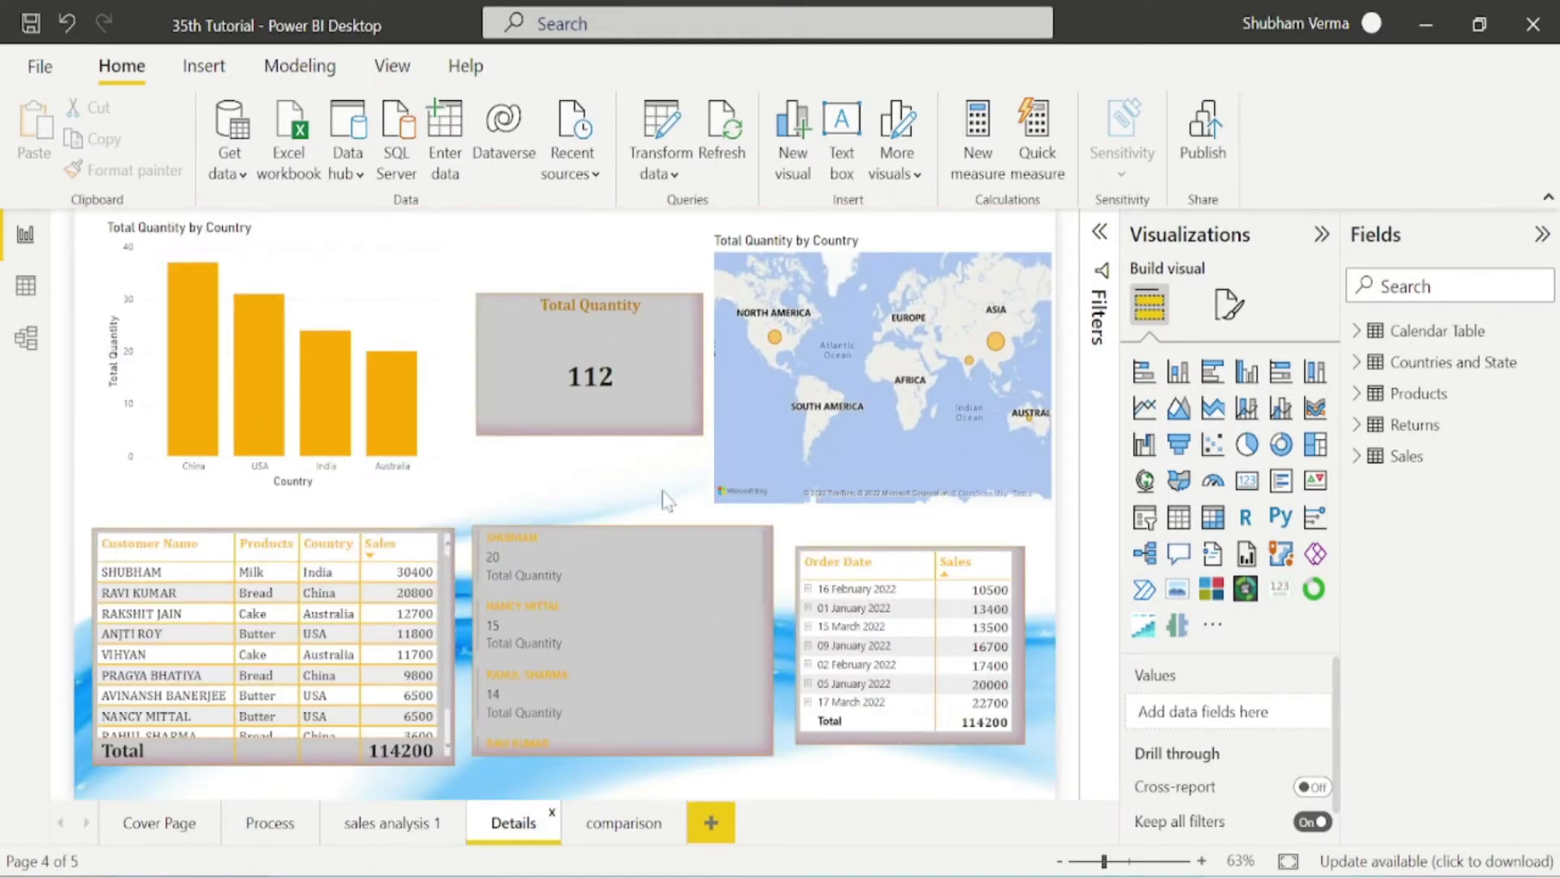
{"action": "mouse_move", "coordinate": [589, 364]}
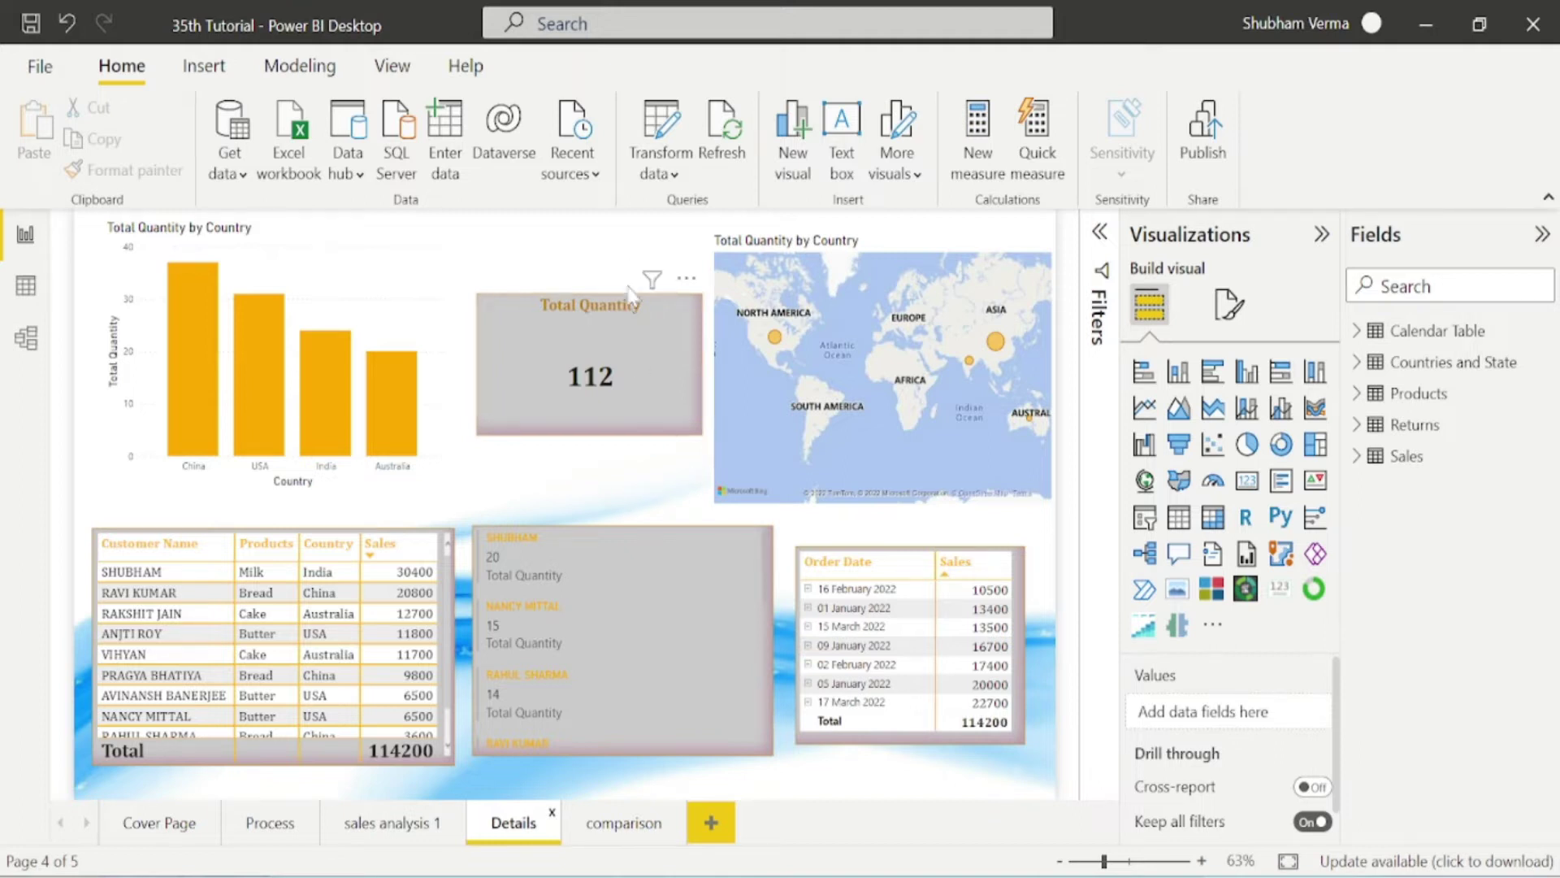
- Review the comparison page, then select the total sales by Country pie chart on sales analysis 1
{"action": "left_click", "coordinate": [624, 823]}
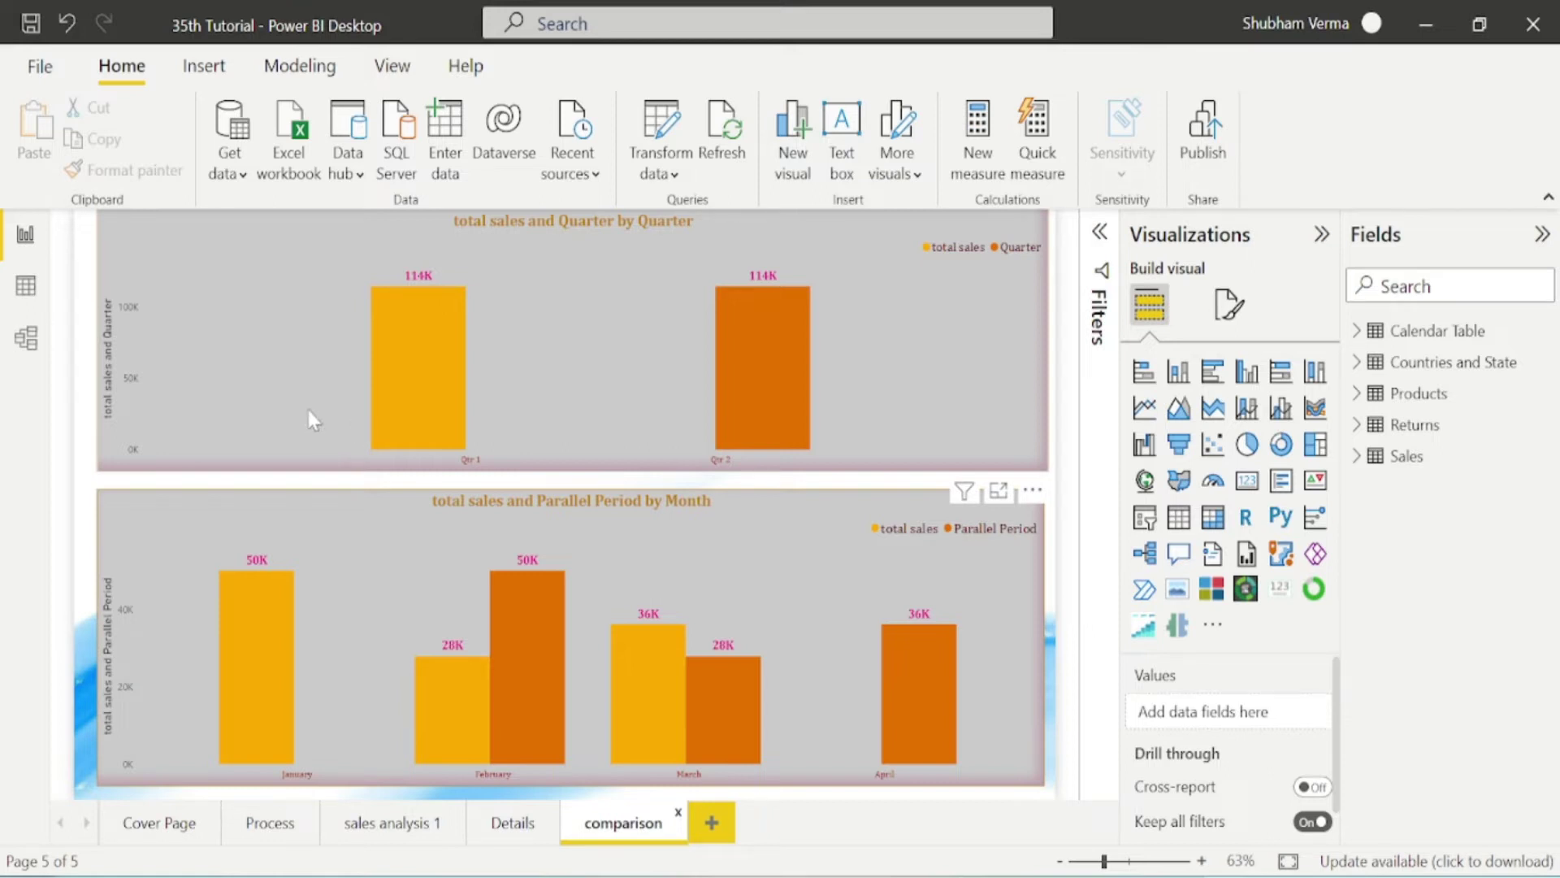
{"action": "left_click", "coordinate": [392, 834]}
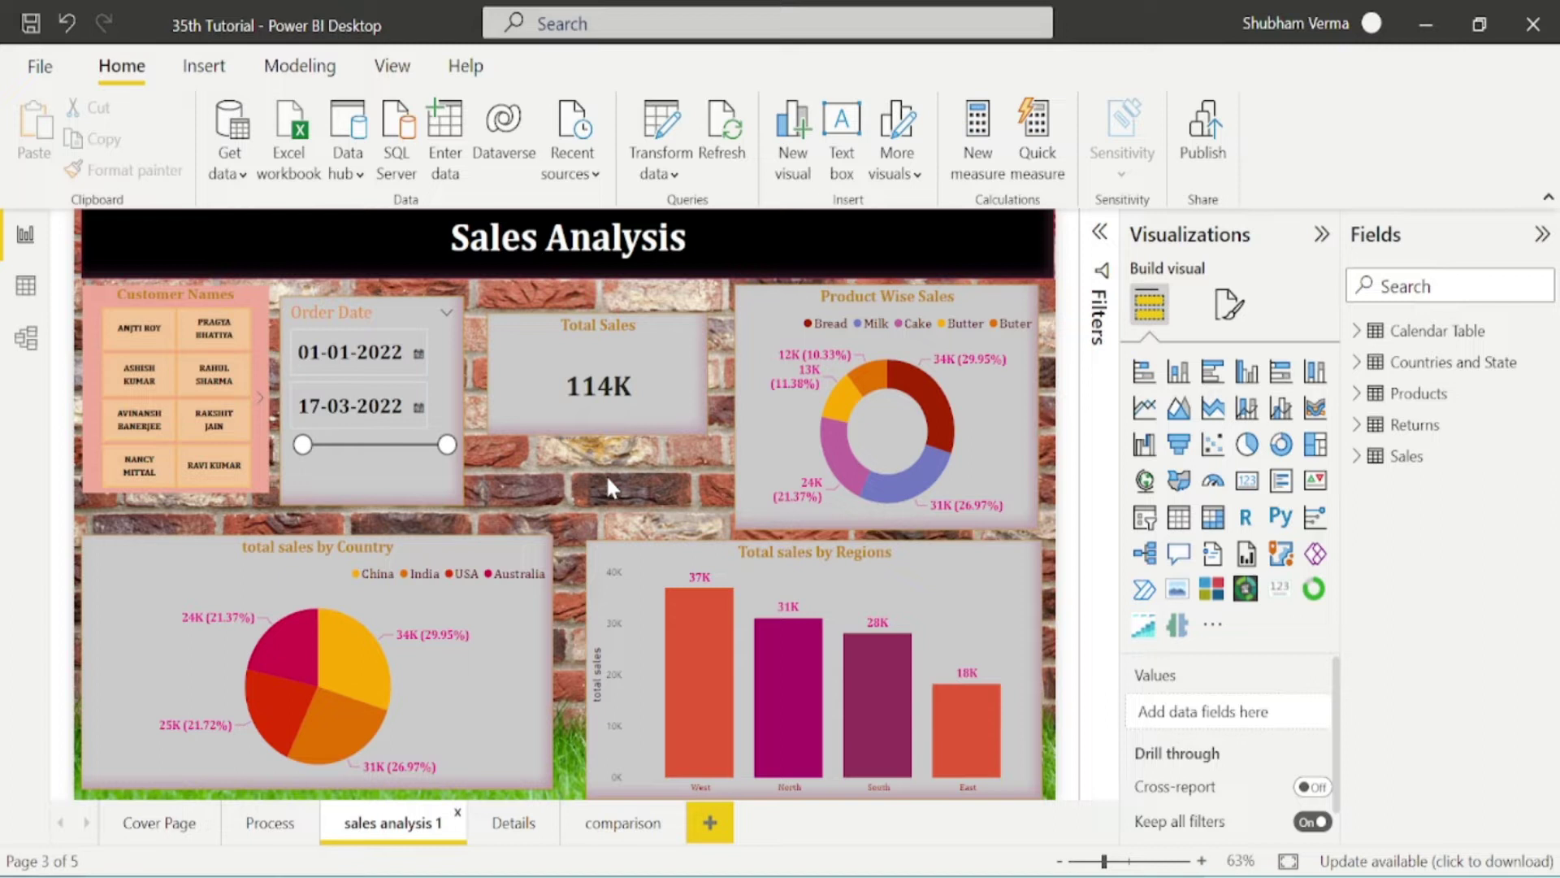
{"action": "left_click", "coordinate": [483, 620]}
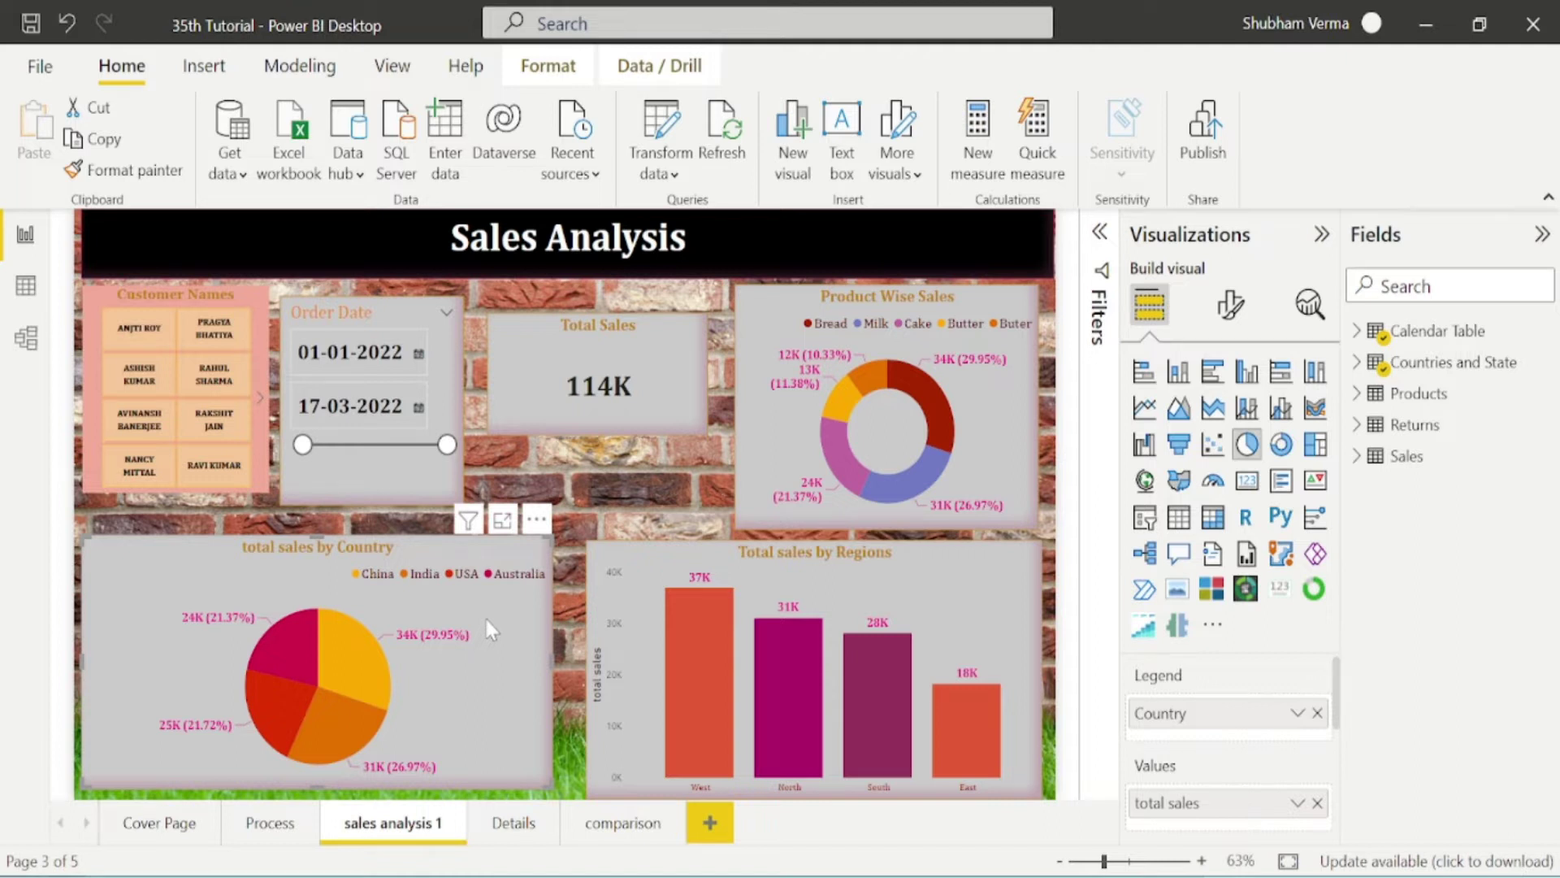
- Set the pie chart's Country visual filter to India and Australia, then deselect the chart
{"action": "left_click", "coordinate": [1102, 234]}
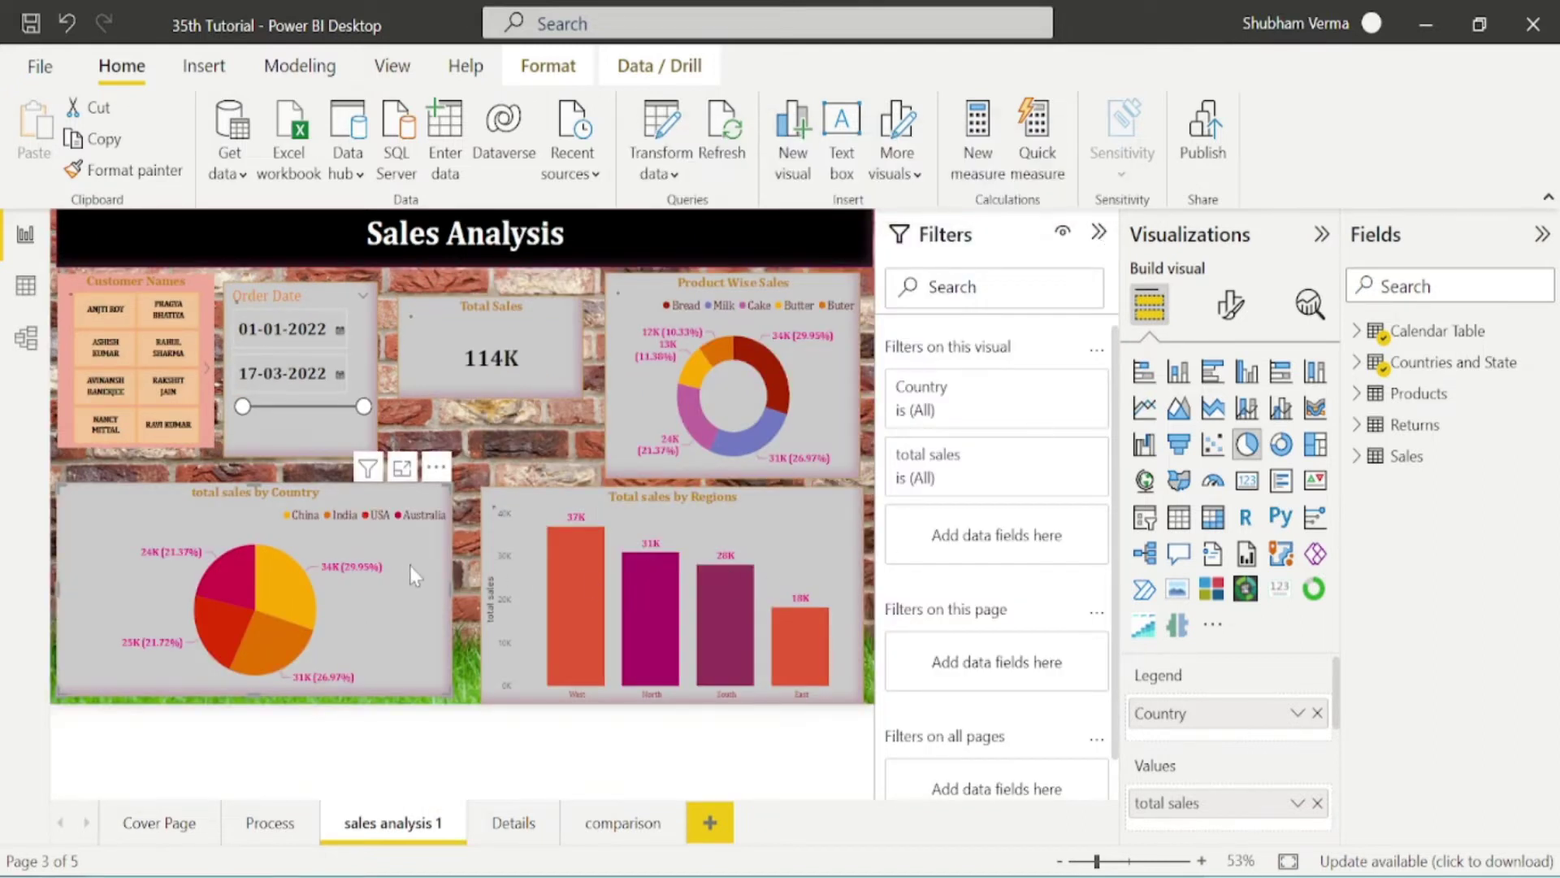
{"action": "mouse_move", "coordinate": [994, 397]}
{"action": "left_click", "coordinate": [1063, 397]}
{"action": "left_click", "coordinate": [914, 633]}
{"action": "left_click", "coordinate": [914, 576]}
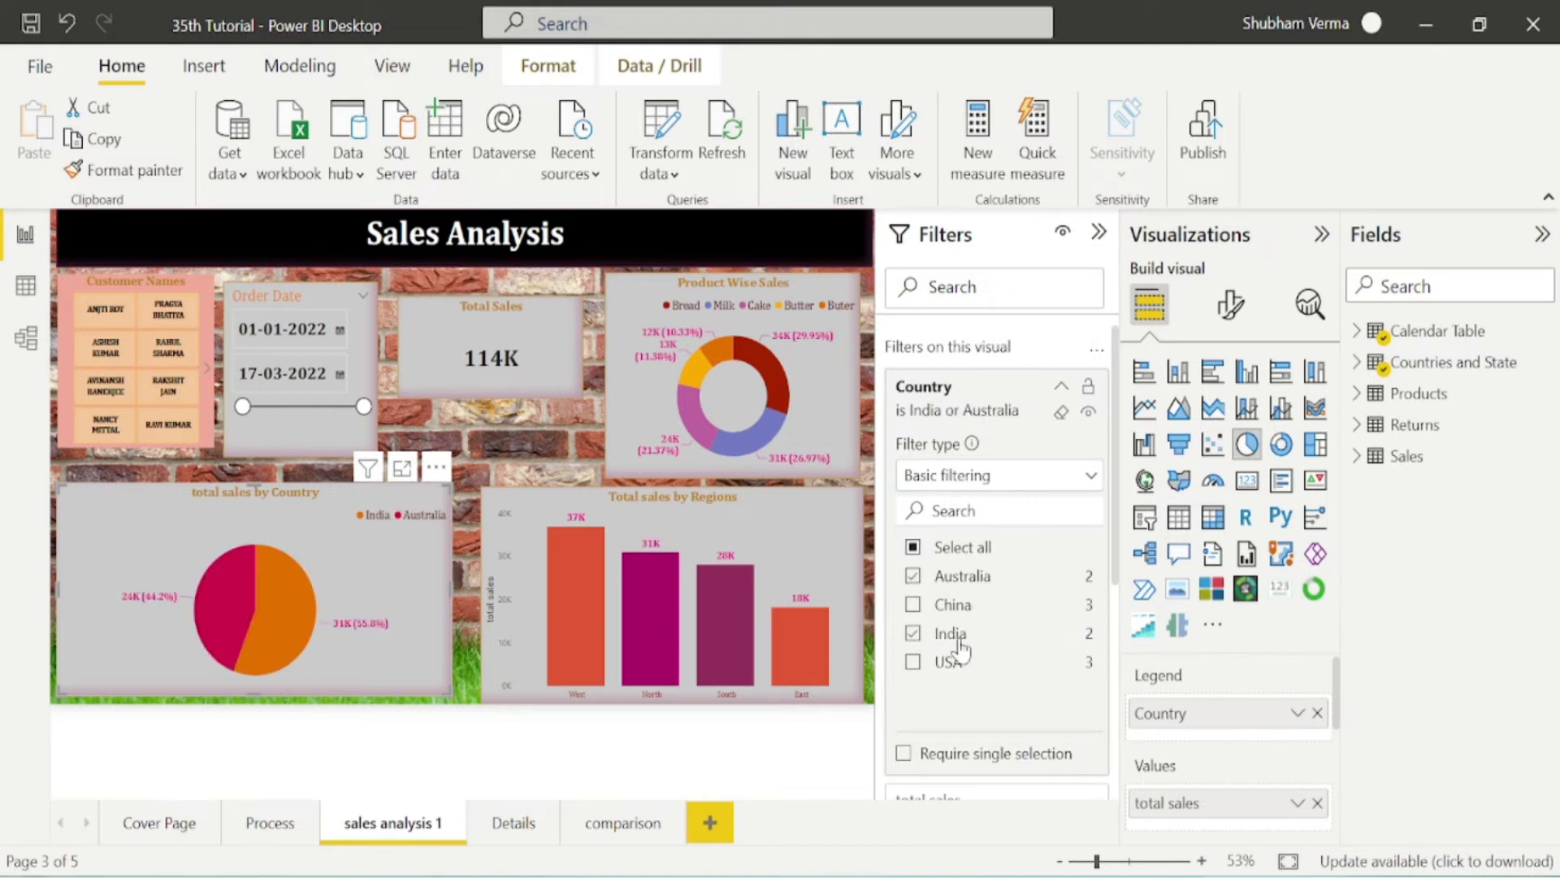
{"action": "left_click", "coordinate": [517, 461]}
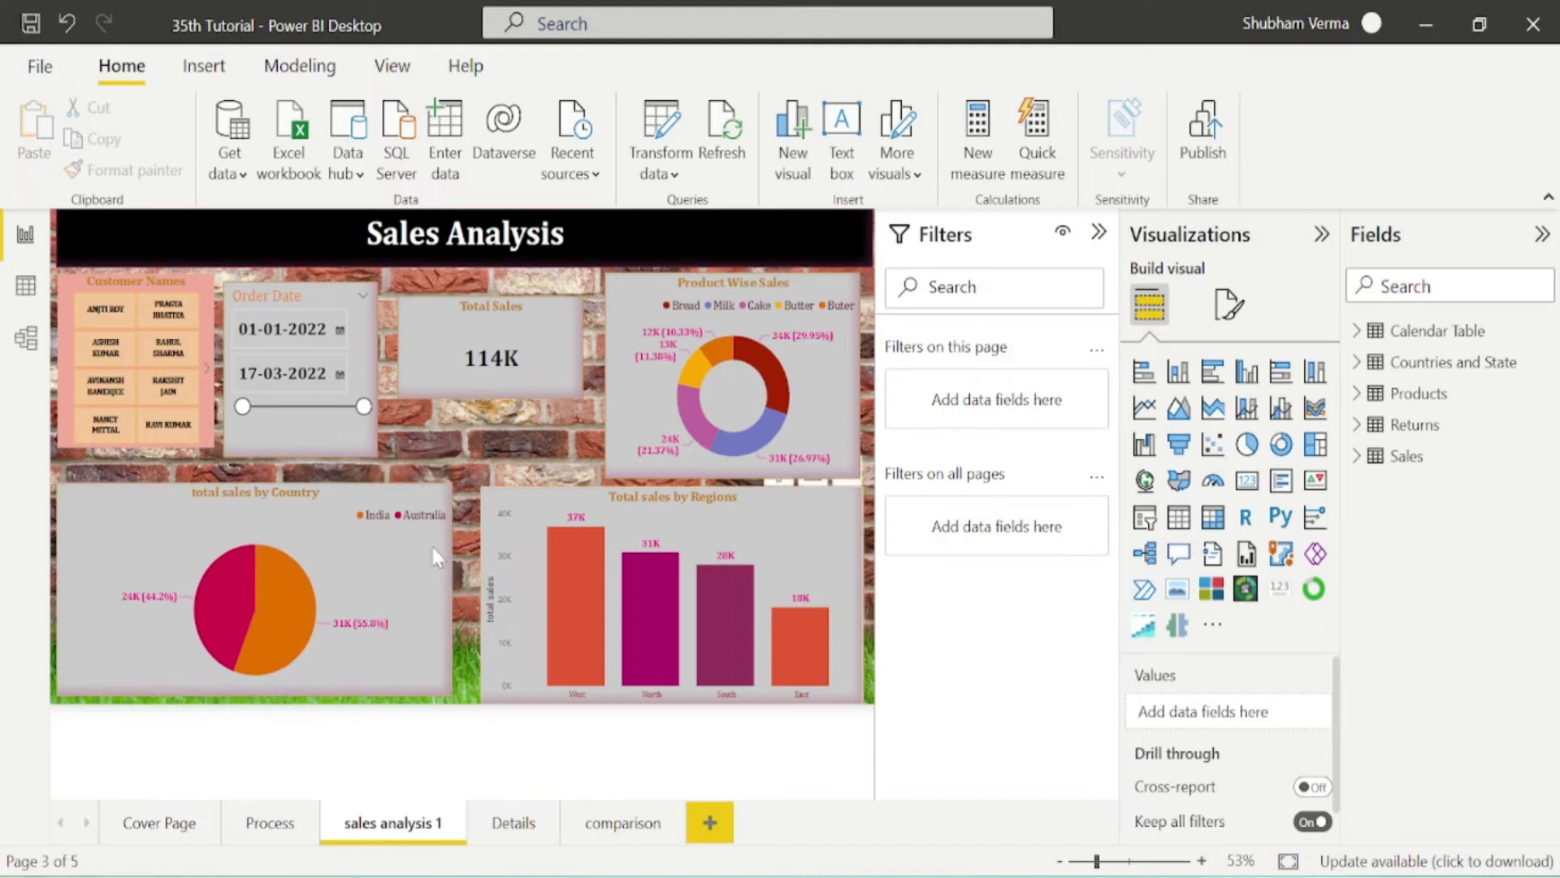
- Clear the Country pie chart's visual filter back to all four countries, then deselect it
{"action": "left_click", "coordinate": [208, 438]}
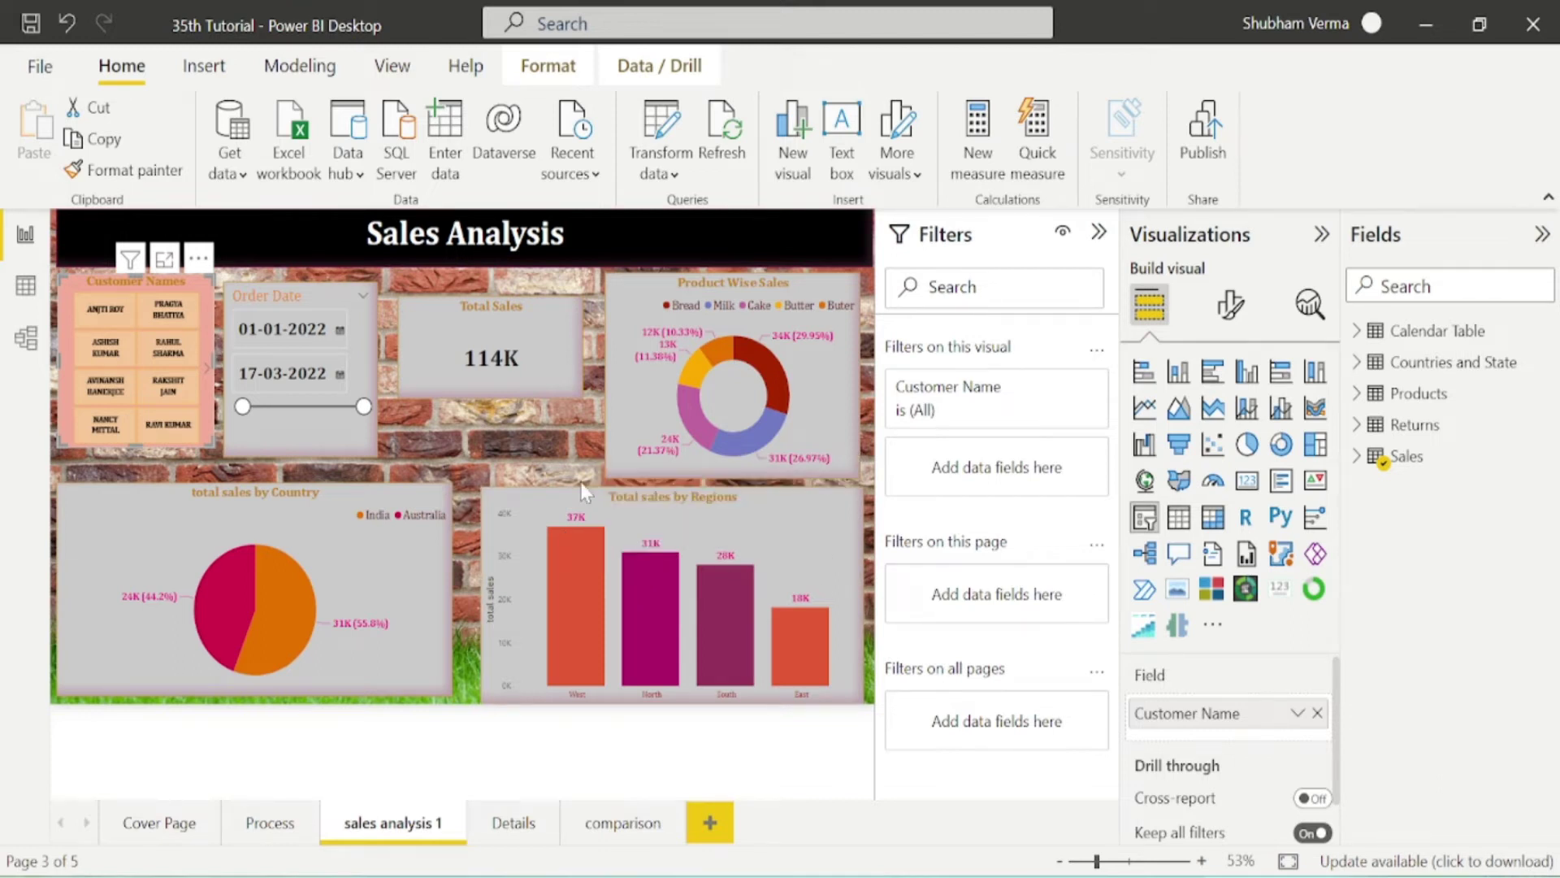
{"action": "left_click", "coordinate": [1060, 395]}
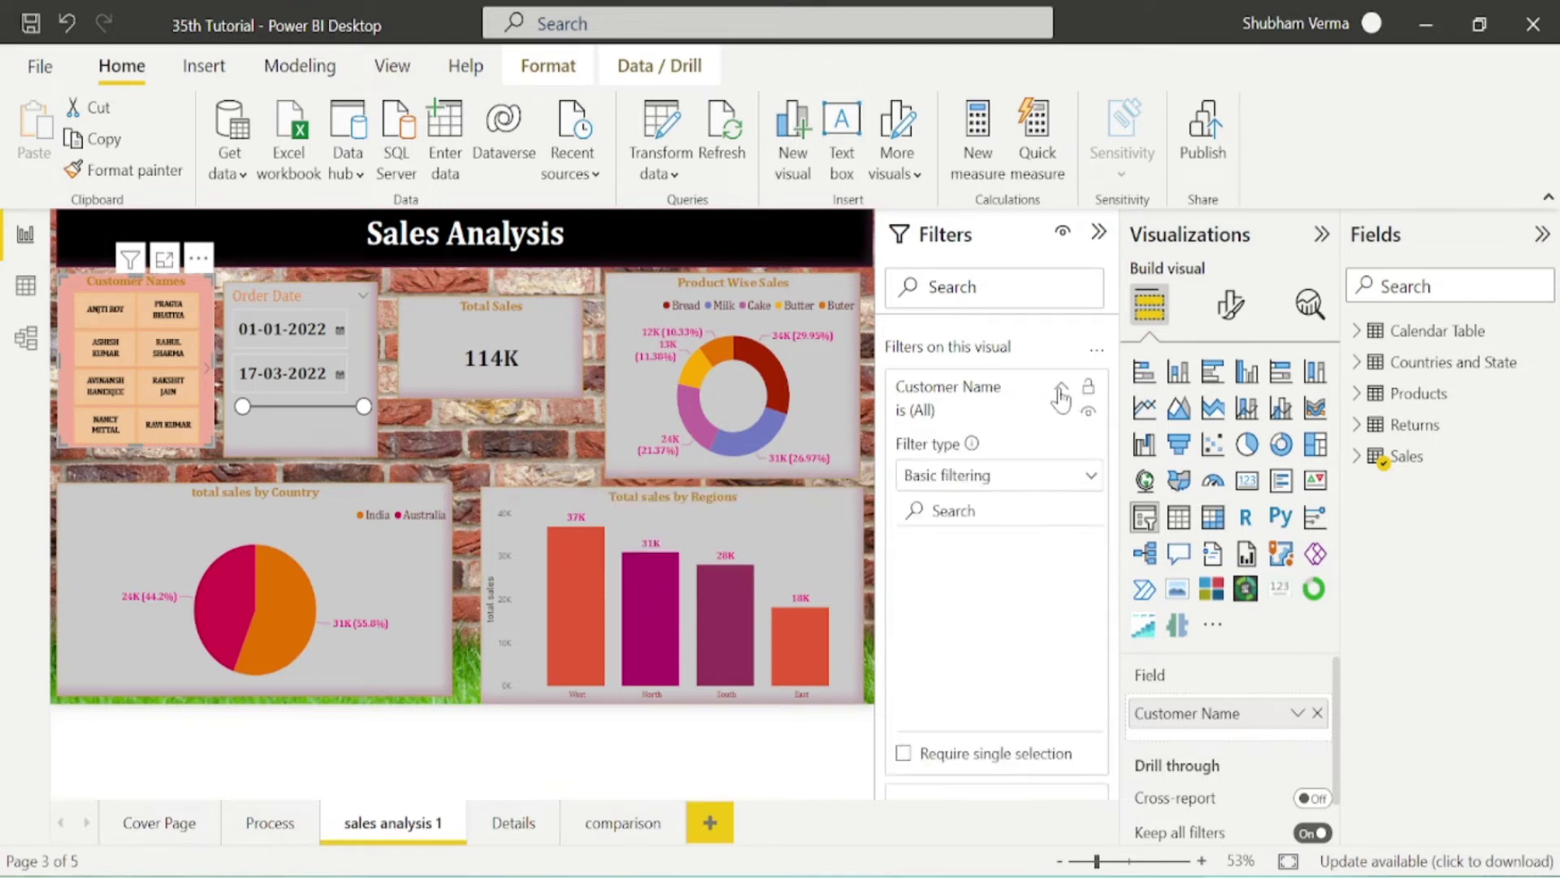
{"action": "left_click", "coordinate": [1060, 390]}
{"action": "left_click", "coordinate": [381, 545]}
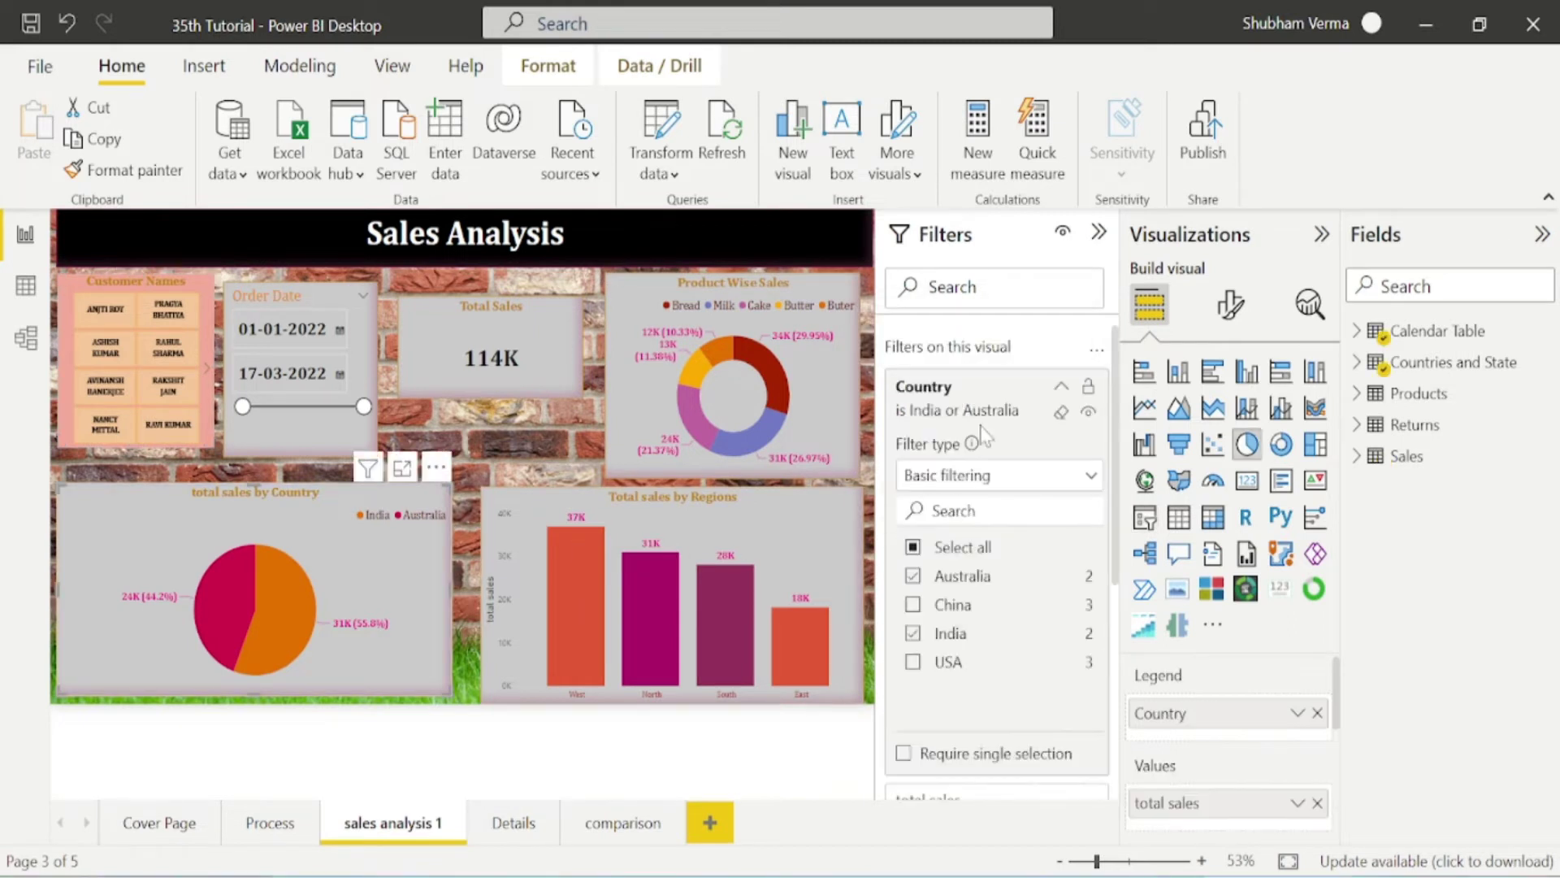
{"action": "left_click", "coordinate": [914, 548]}
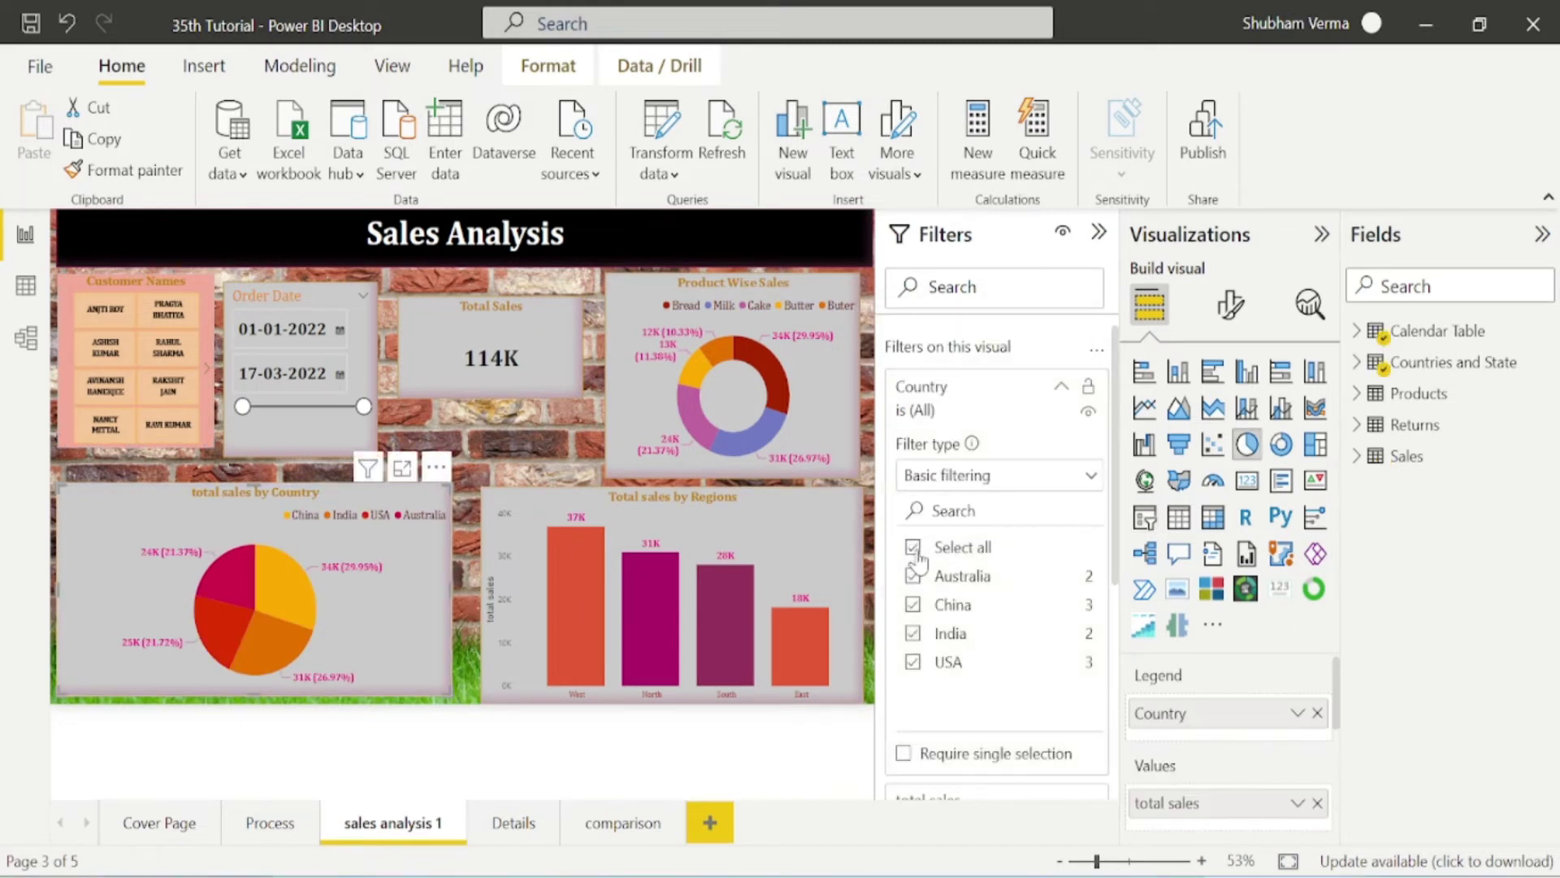
{"action": "left_click", "coordinate": [501, 458]}
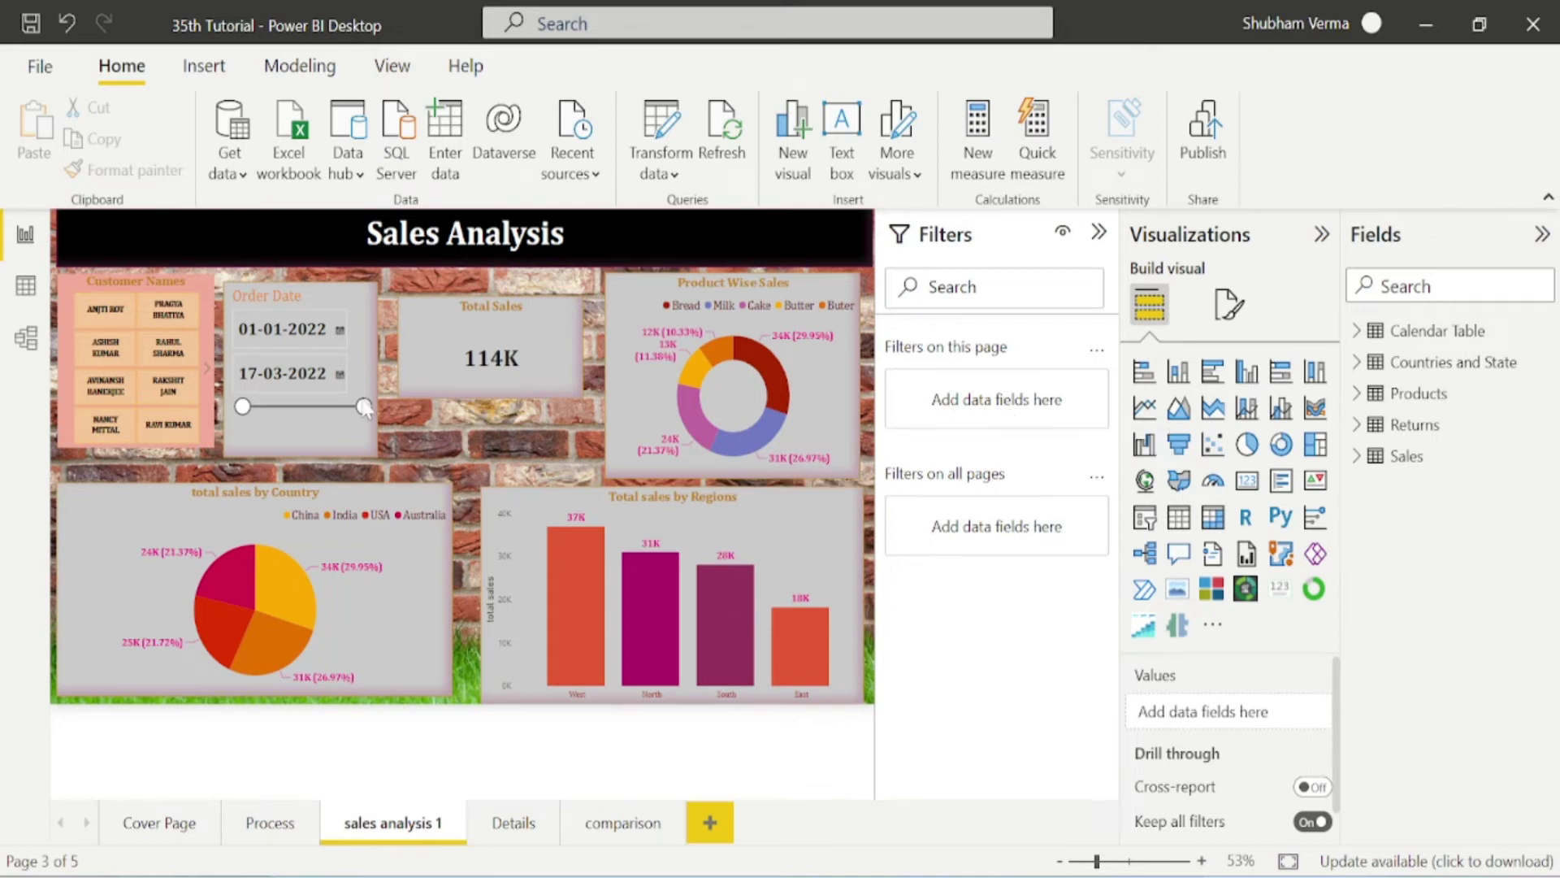
- Add a Country page filter limited to India and Australia, then view the Details page
{"action": "left_click", "coordinate": [1551, 283]}
{"action": "left_click", "coordinate": [1362, 366]}
{"action": "left_click_drag", "start_coordinate": [1473, 413], "coordinate": [1040, 435]}
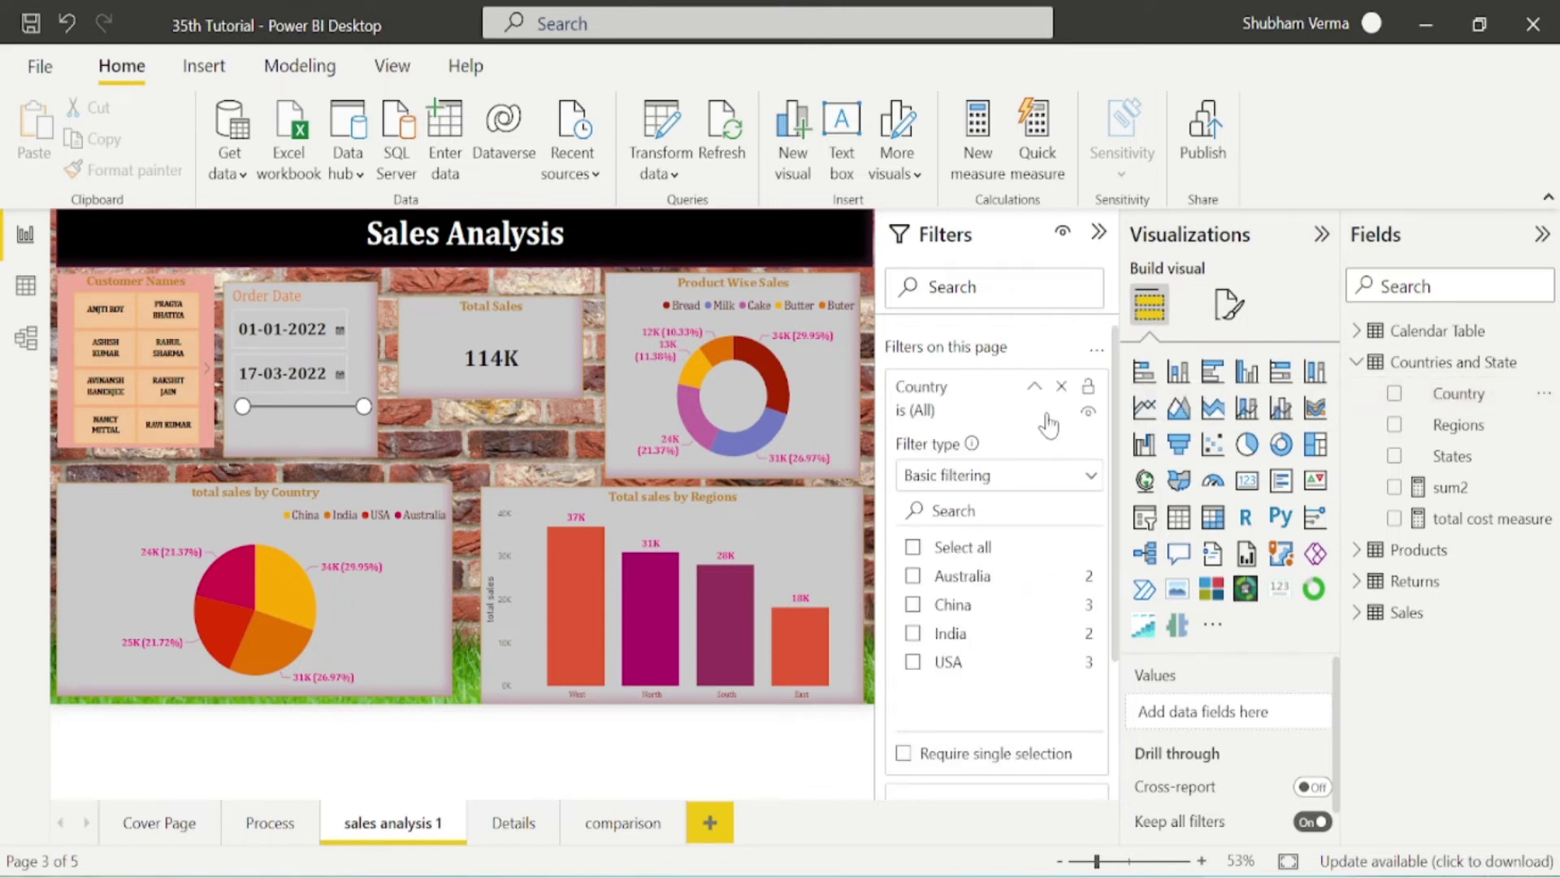
{"action": "left_click", "coordinate": [913, 633]}
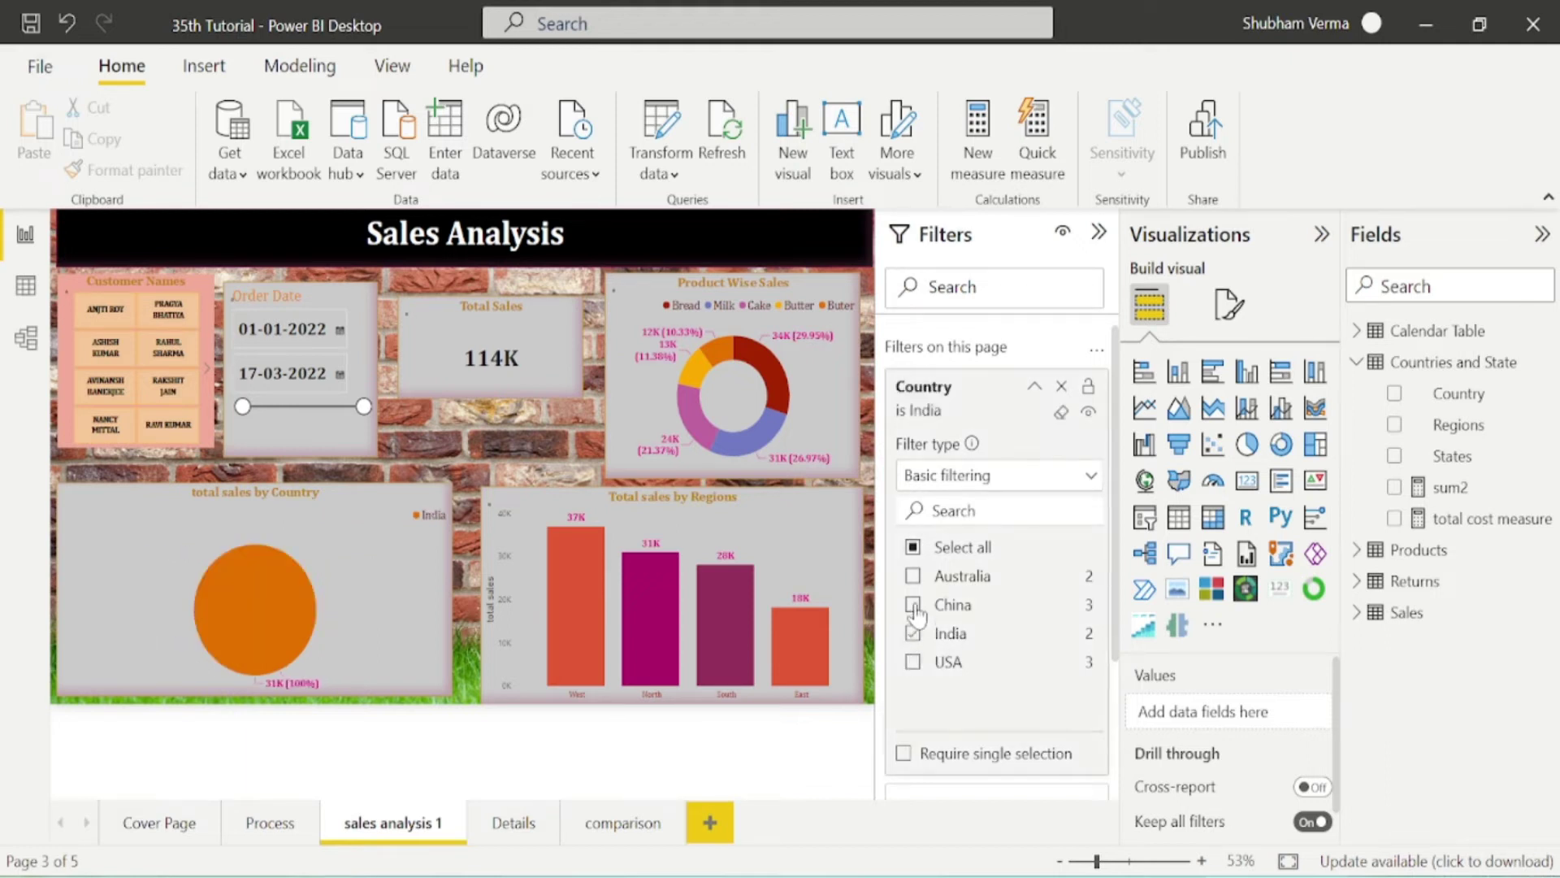
{"action": "left_click", "coordinate": [914, 578]}
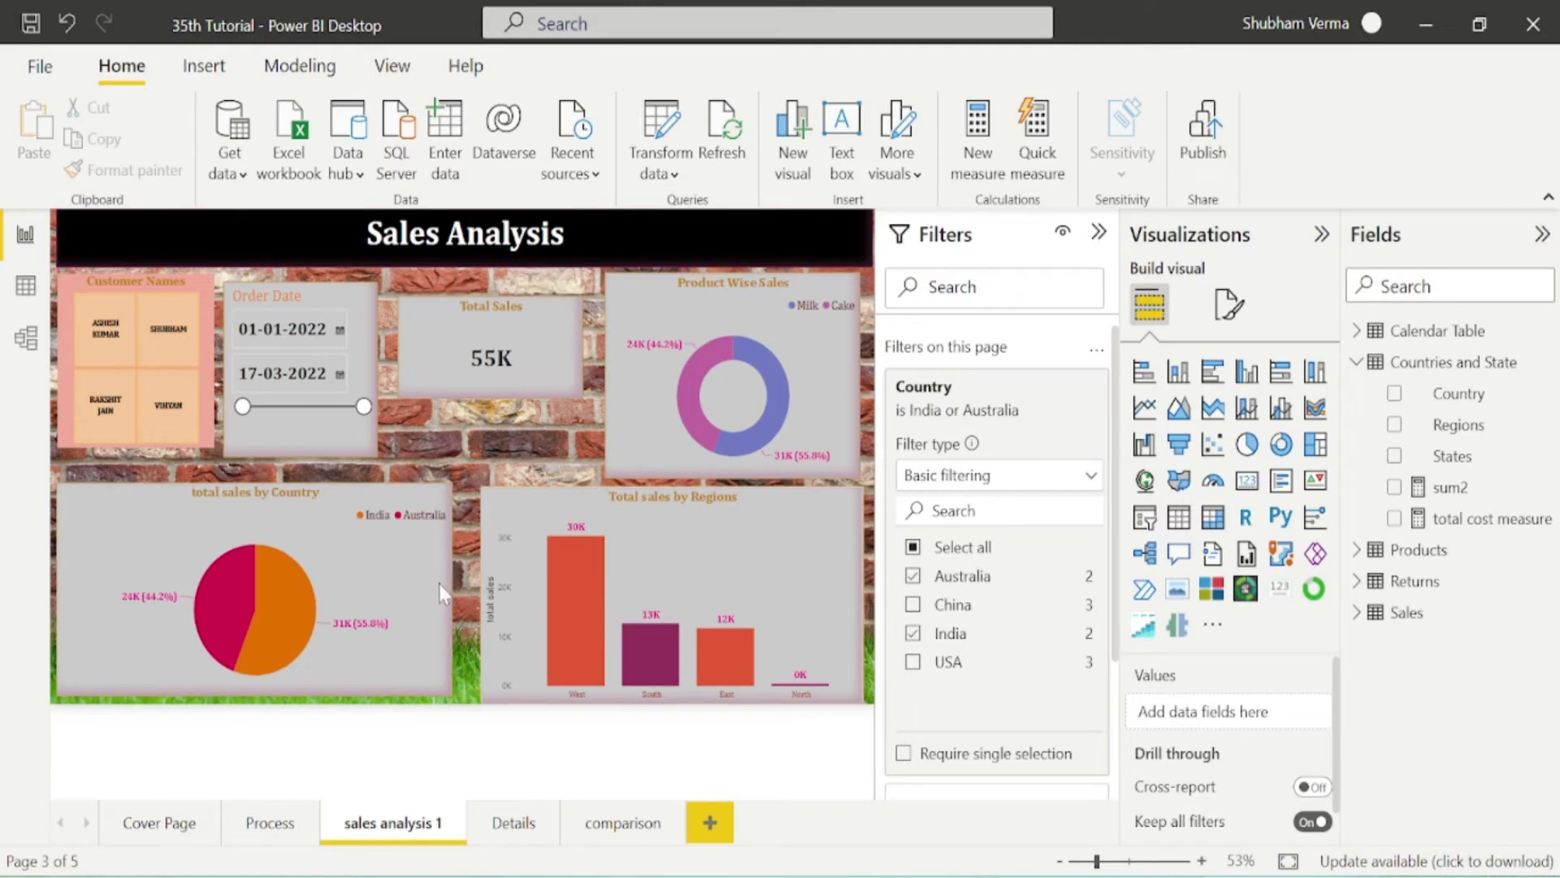
{"action": "left_click", "coordinate": [518, 829]}
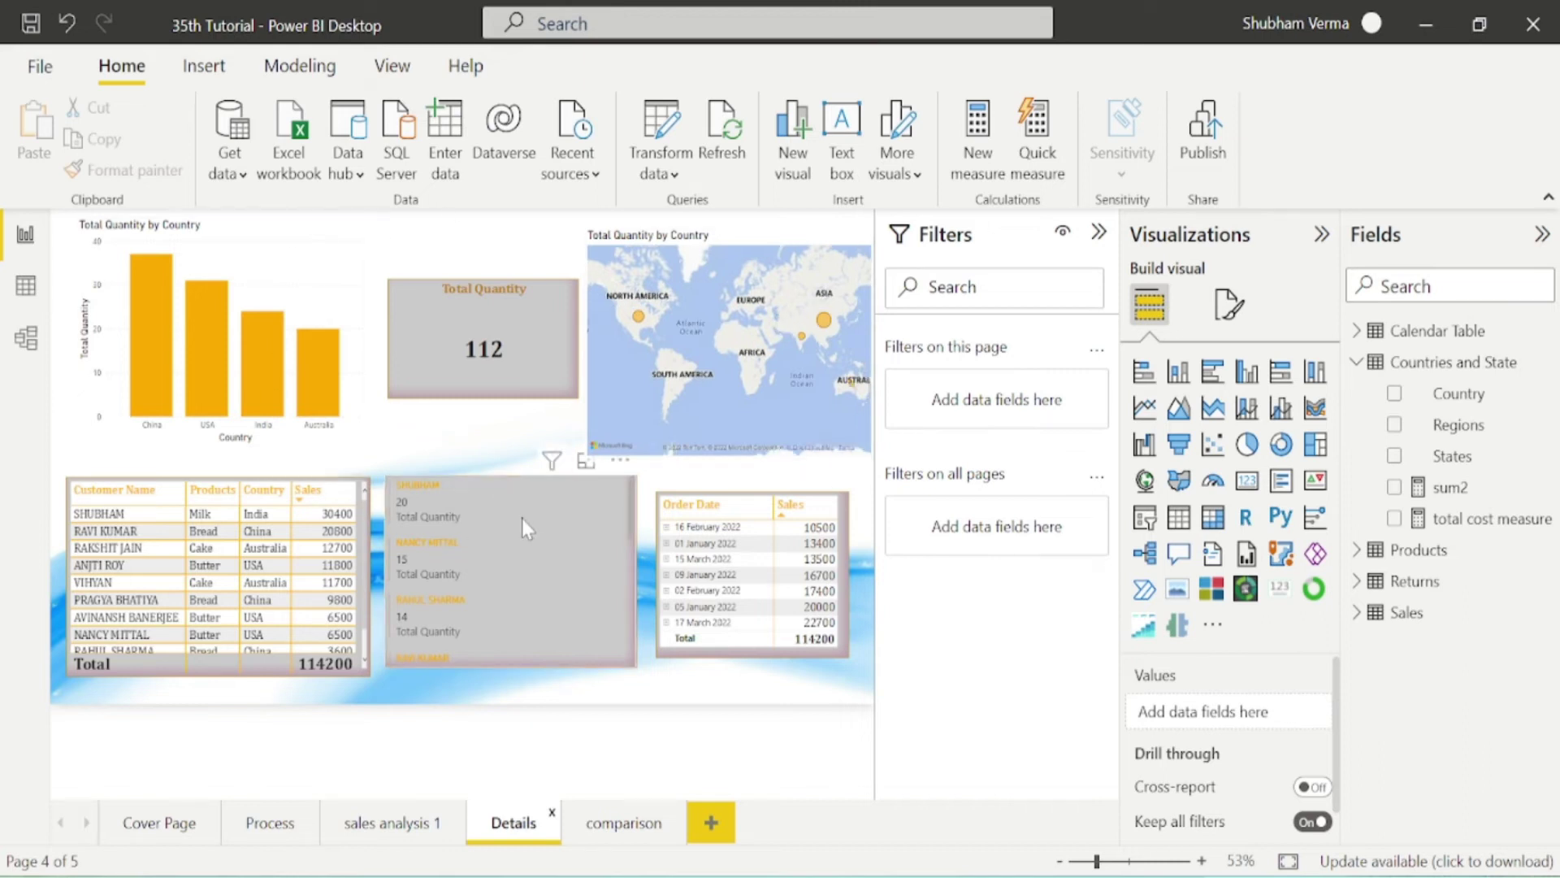
{"action": "mouse_move", "coordinate": [222, 323]}
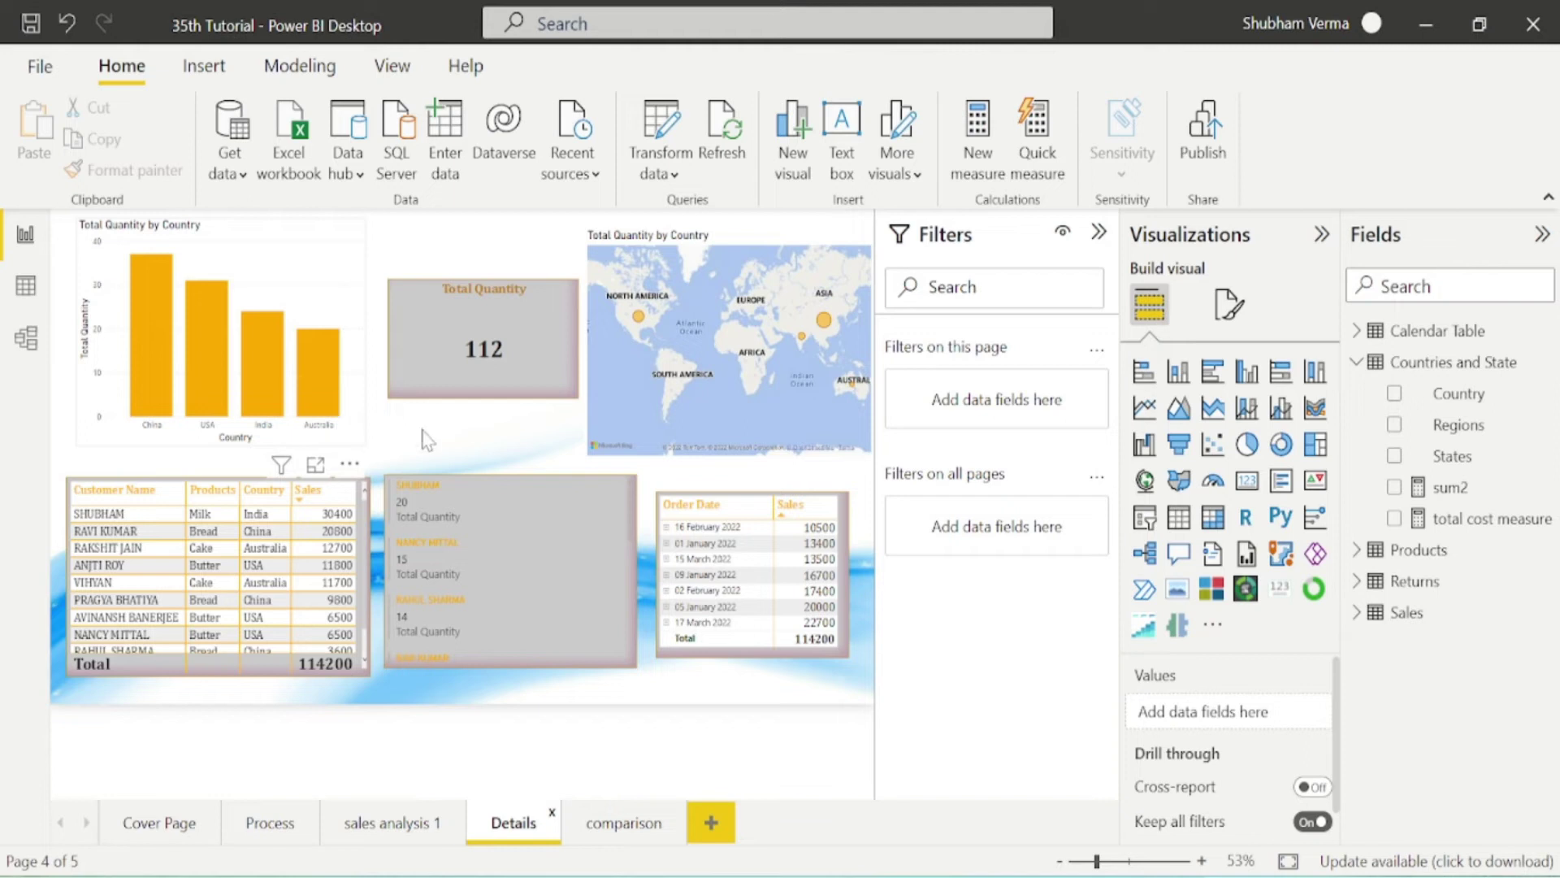
- Return to the sales analysis 1 page with its India and Australia filter
{"action": "left_click", "coordinate": [407, 825]}
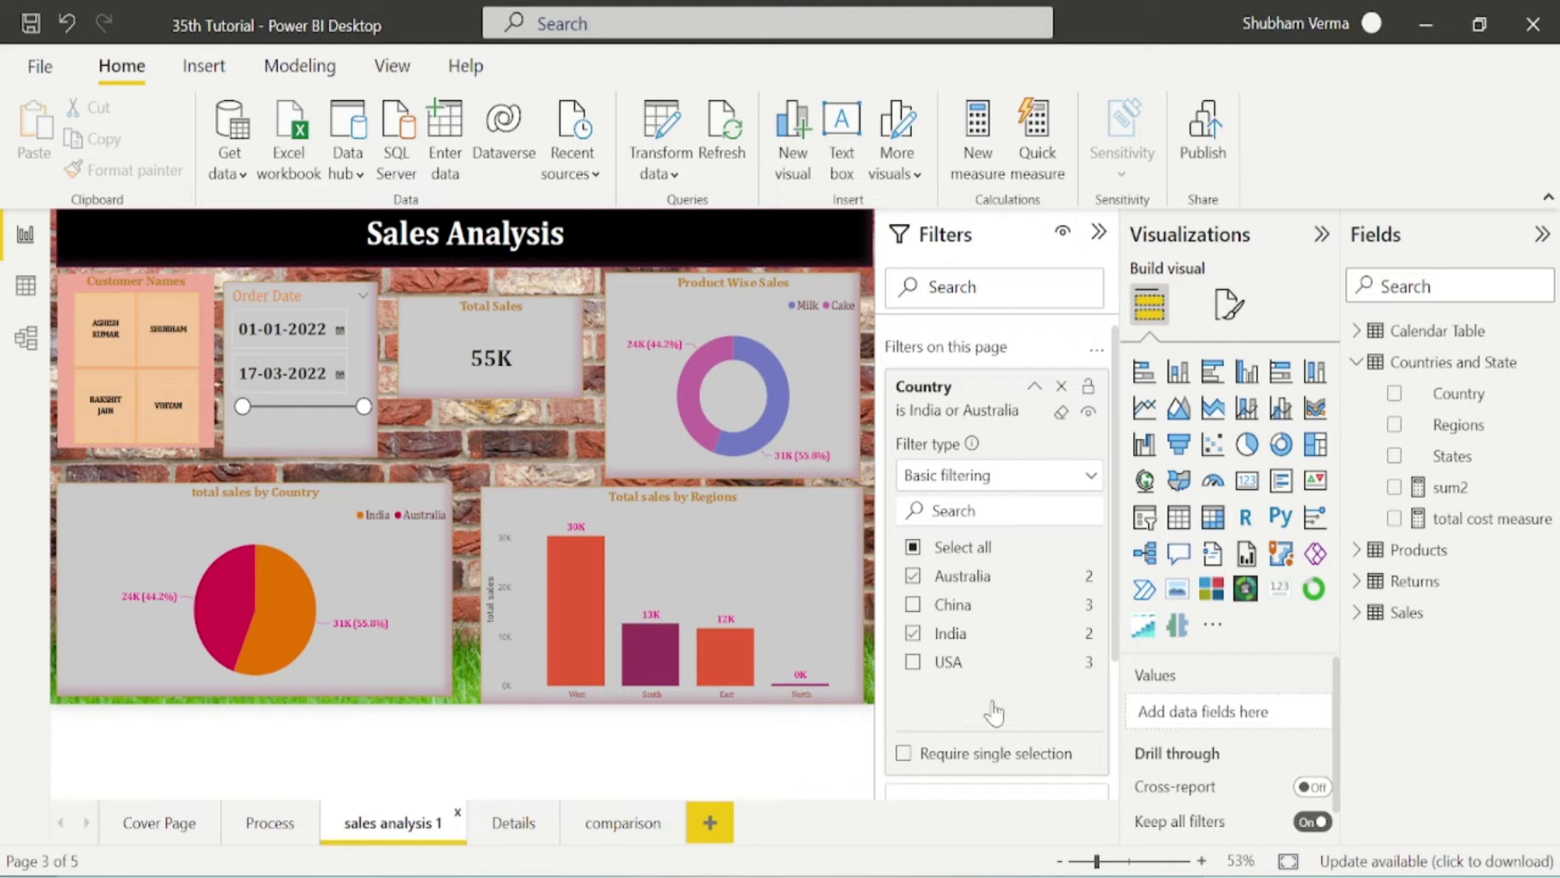
{"action": "mouse_move", "coordinate": [255, 591]}
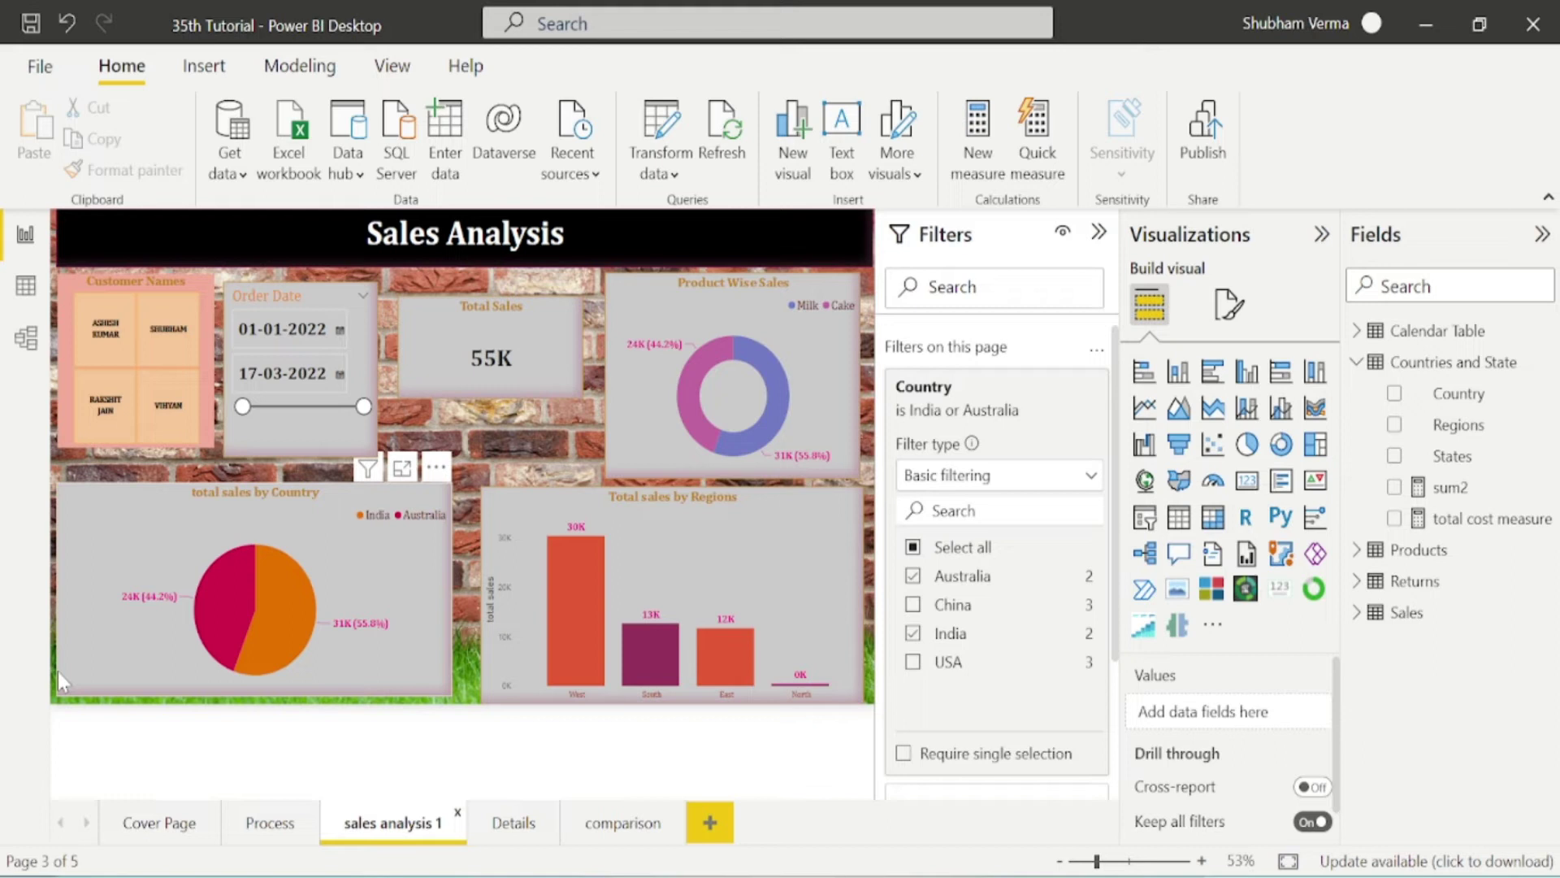
- Reset the Country page filter to all, delete it, and collapse Countries and State
{"action": "left_click", "coordinate": [915, 557]}
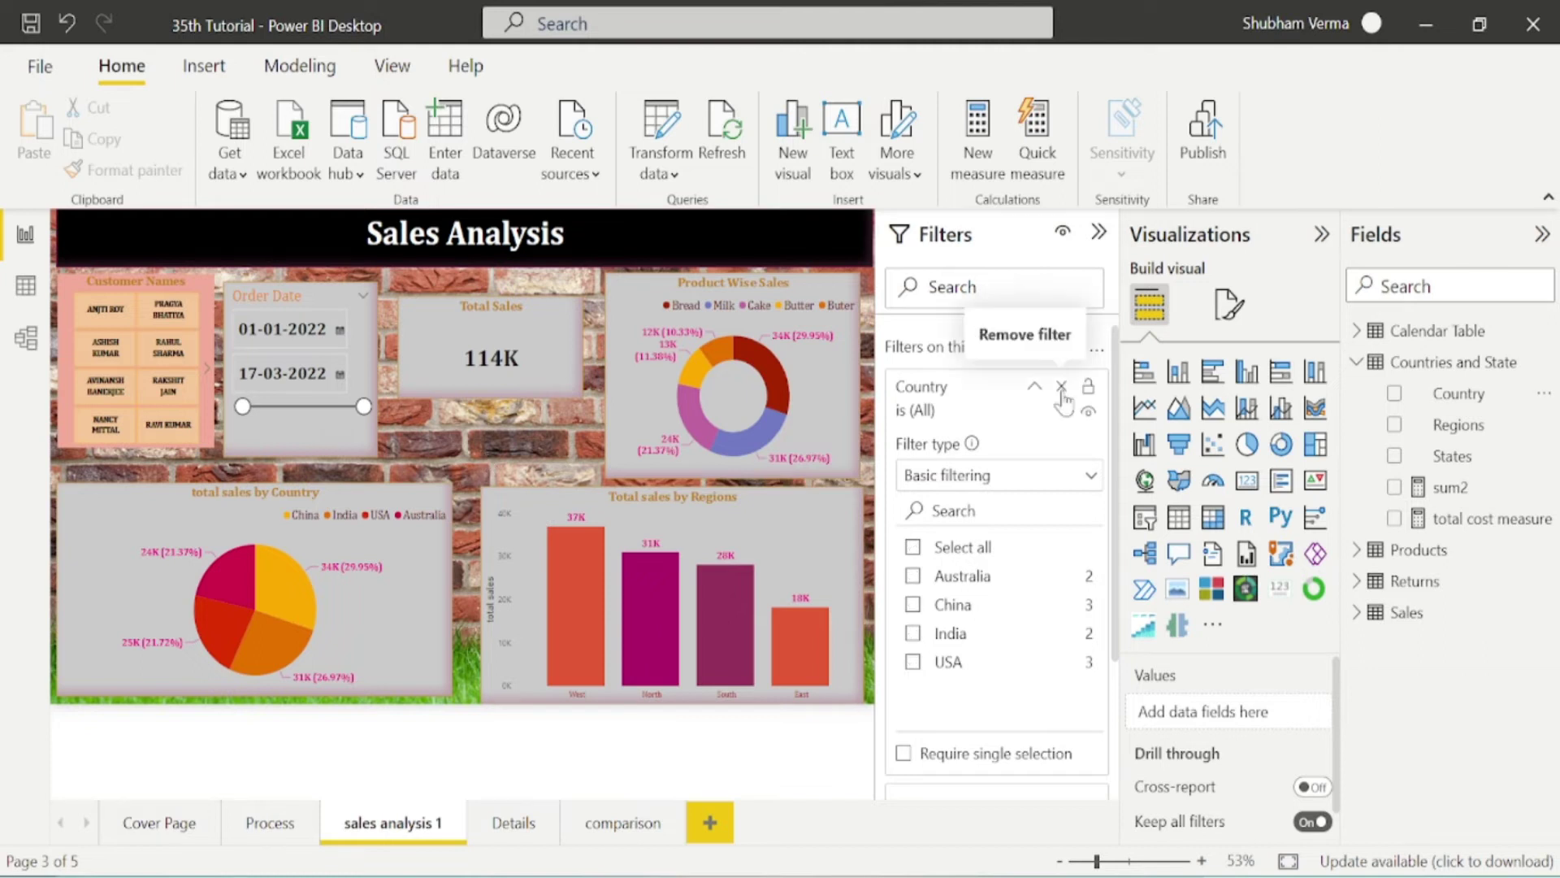
{"action": "left_click", "coordinate": [1060, 388]}
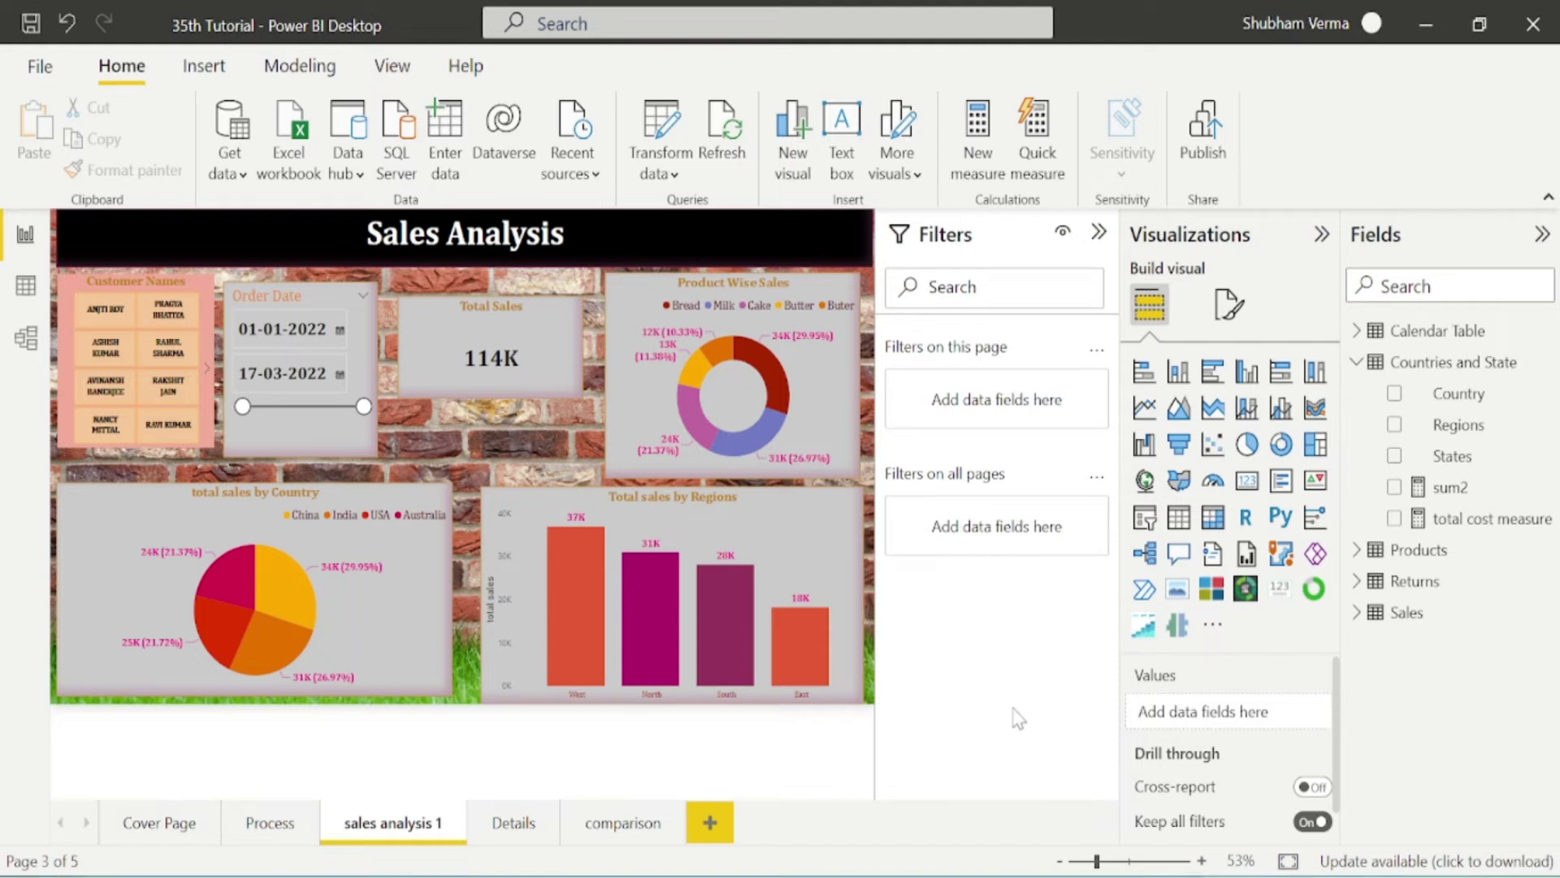
{"action": "left_click", "coordinate": [1357, 361]}
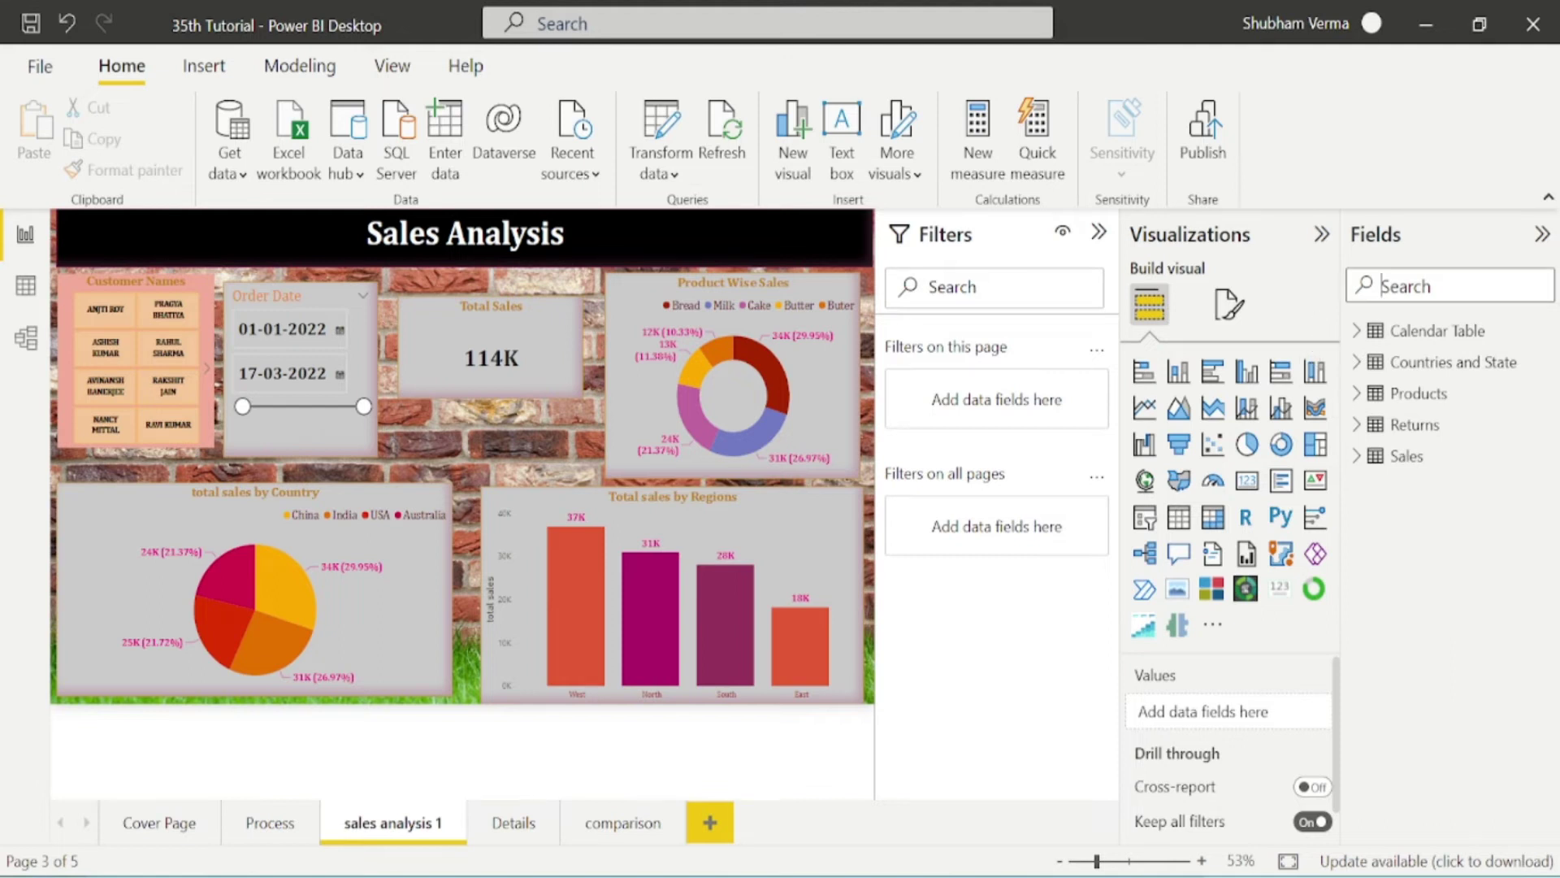
- Drag Country into 'Filters on all pages' and tick India and Australia
{"action": "left_click", "coordinate": [1358, 362]}
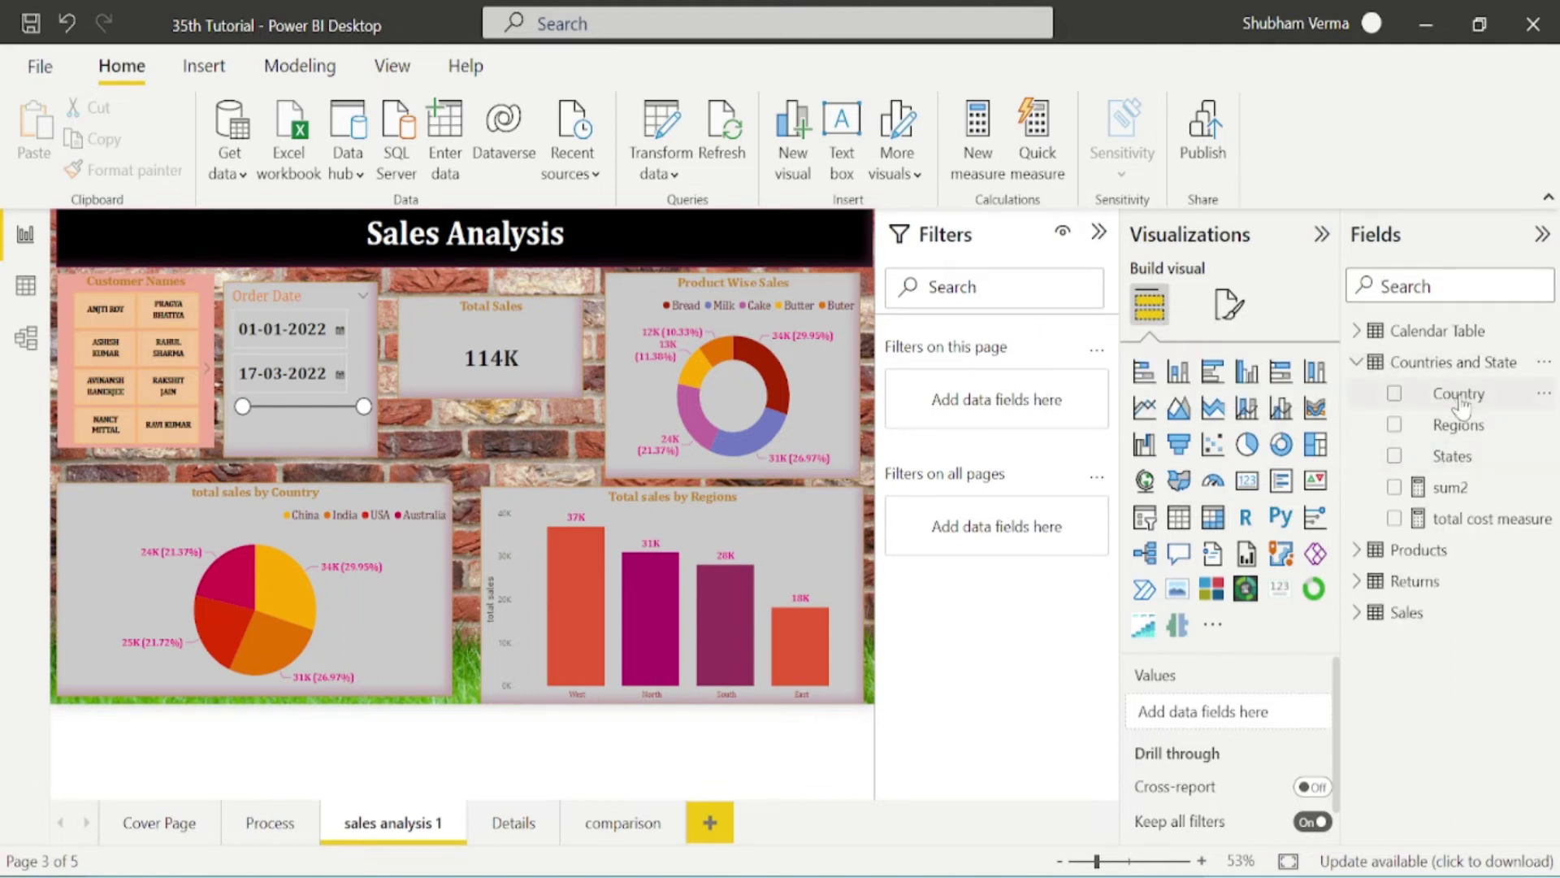
{"action": "left_click_drag", "start_coordinate": [1461, 404], "coordinate": [1013, 537]}
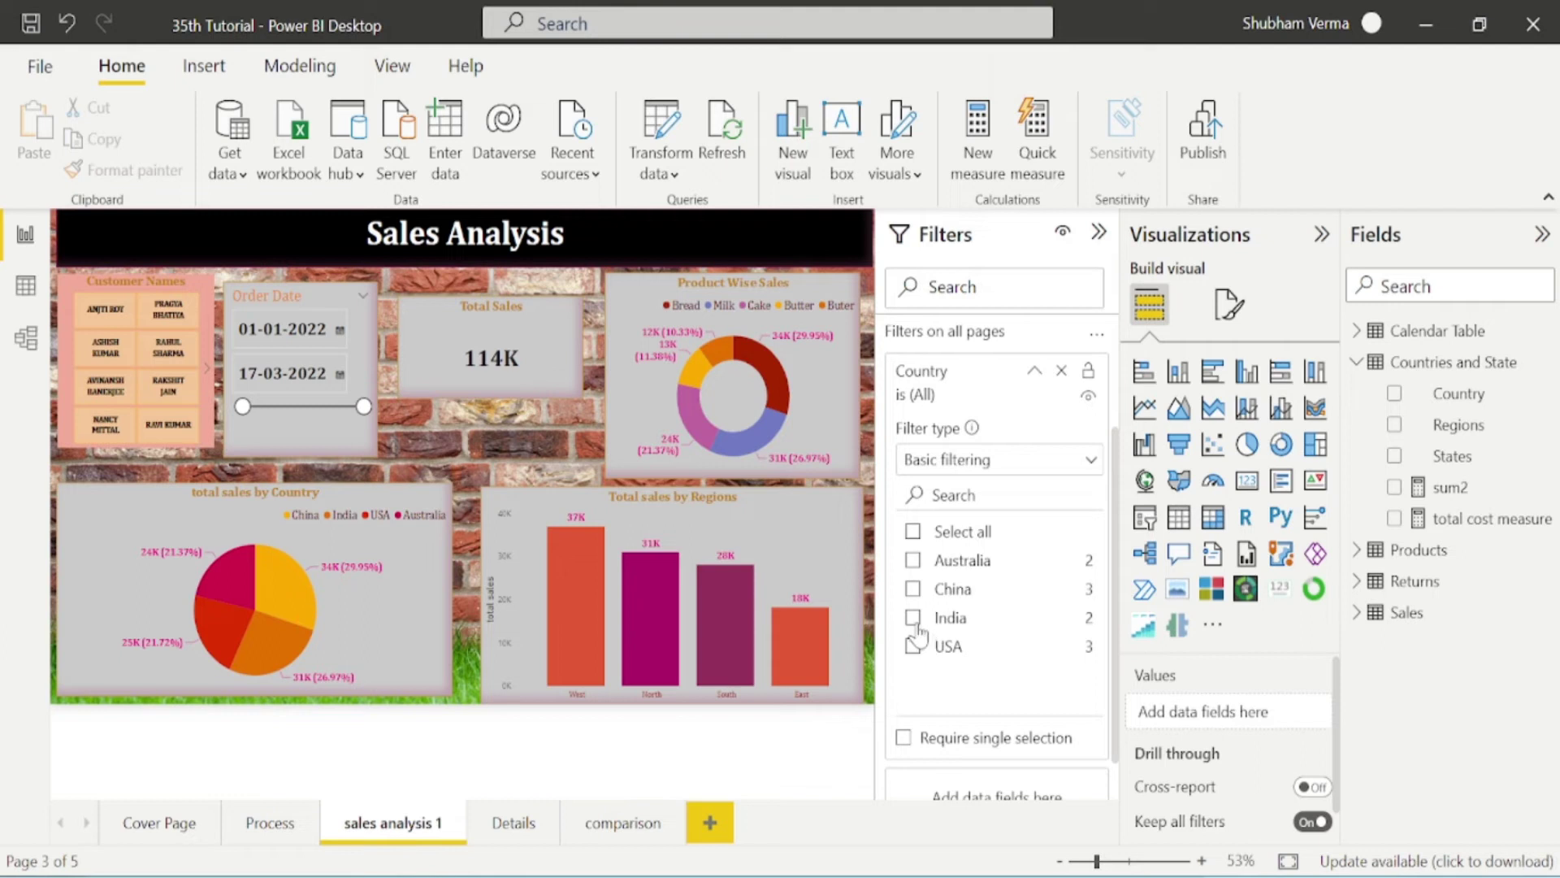
{"action": "left_click", "coordinate": [913, 618]}
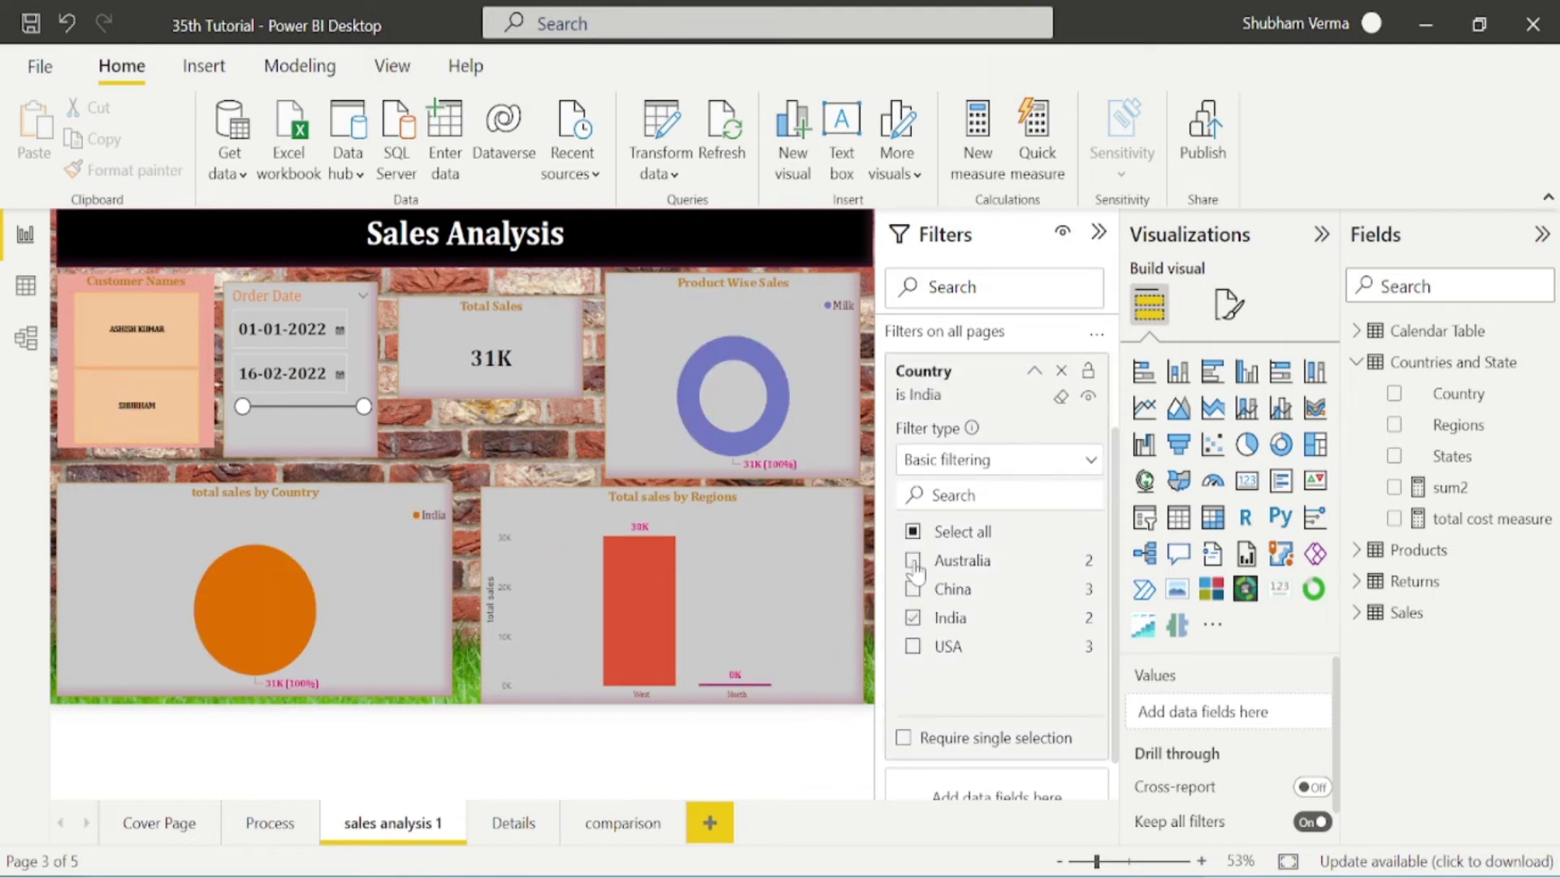
{"action": "left_click", "coordinate": [913, 560]}
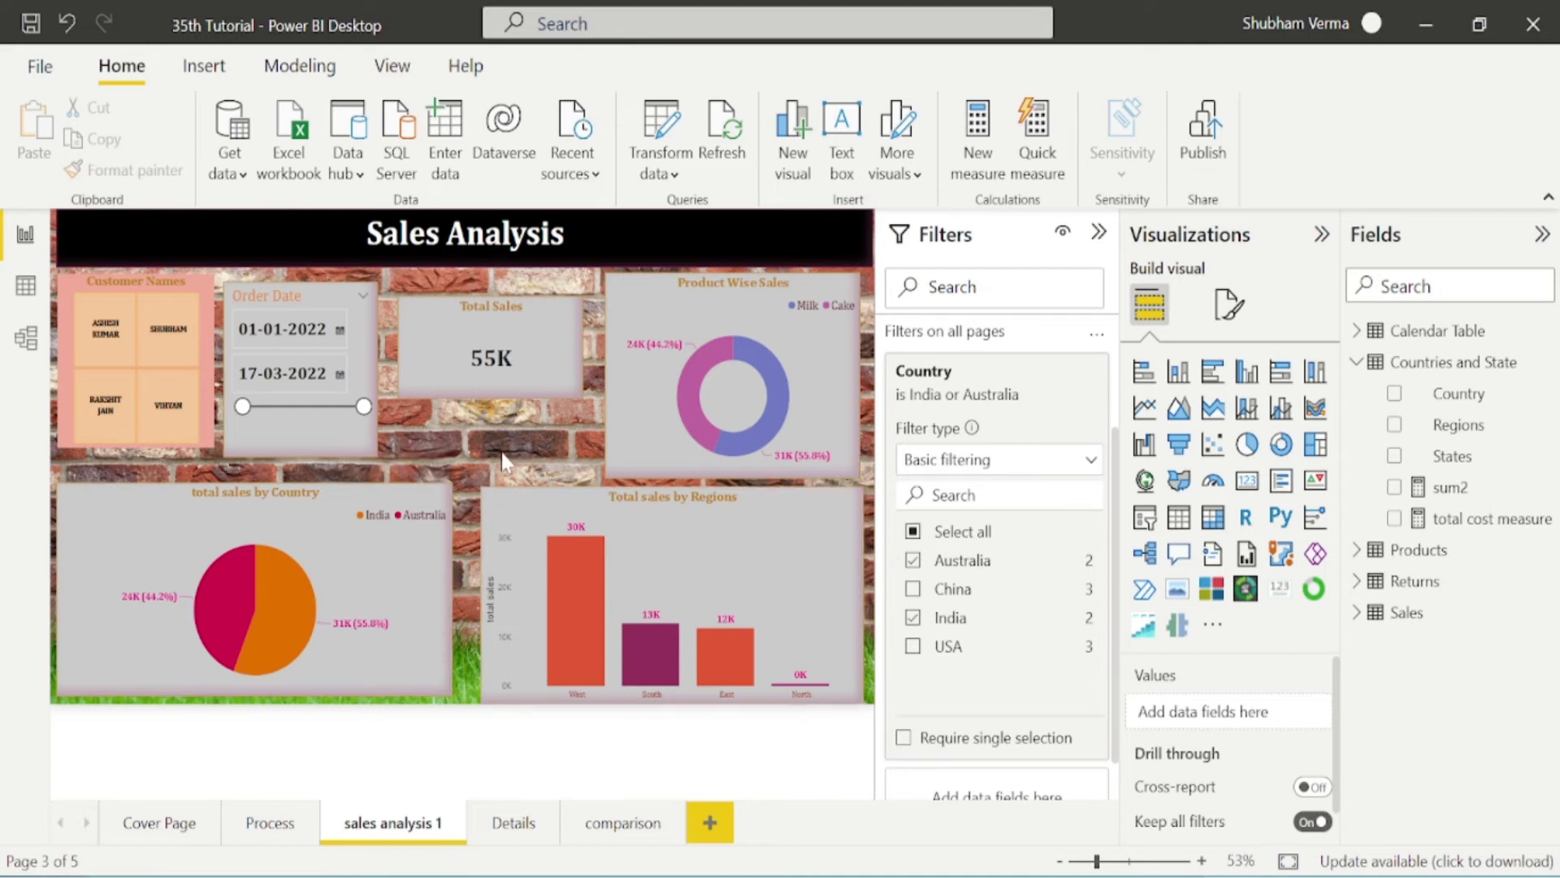
{"action": "left_click", "coordinate": [514, 825]}
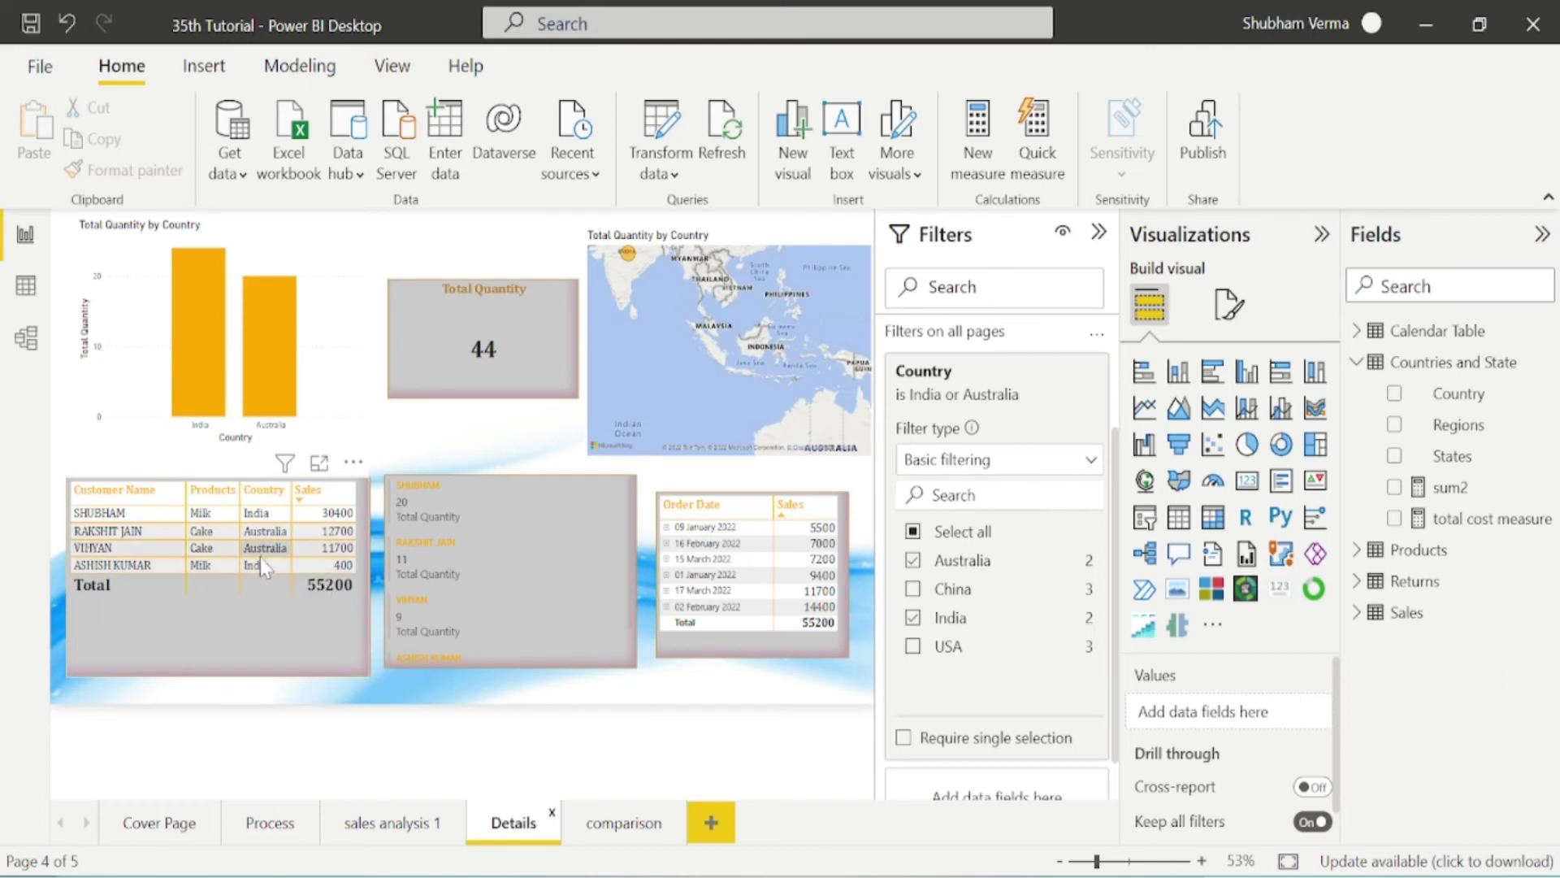
{"action": "left_click", "coordinate": [598, 819]}
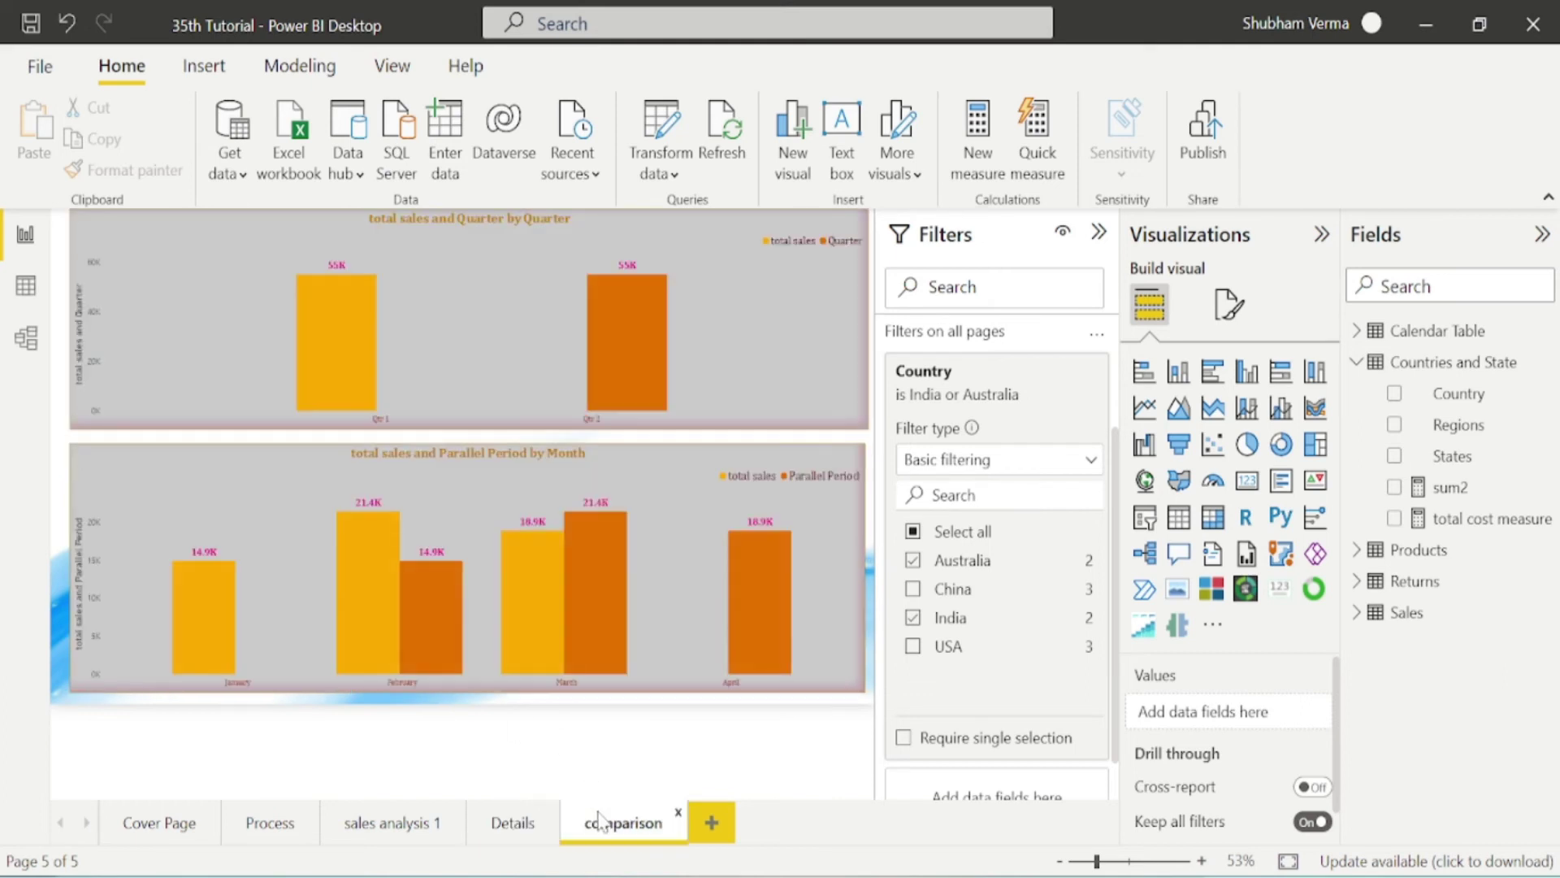
{"action": "mouse_move", "coordinate": [654, 475]}
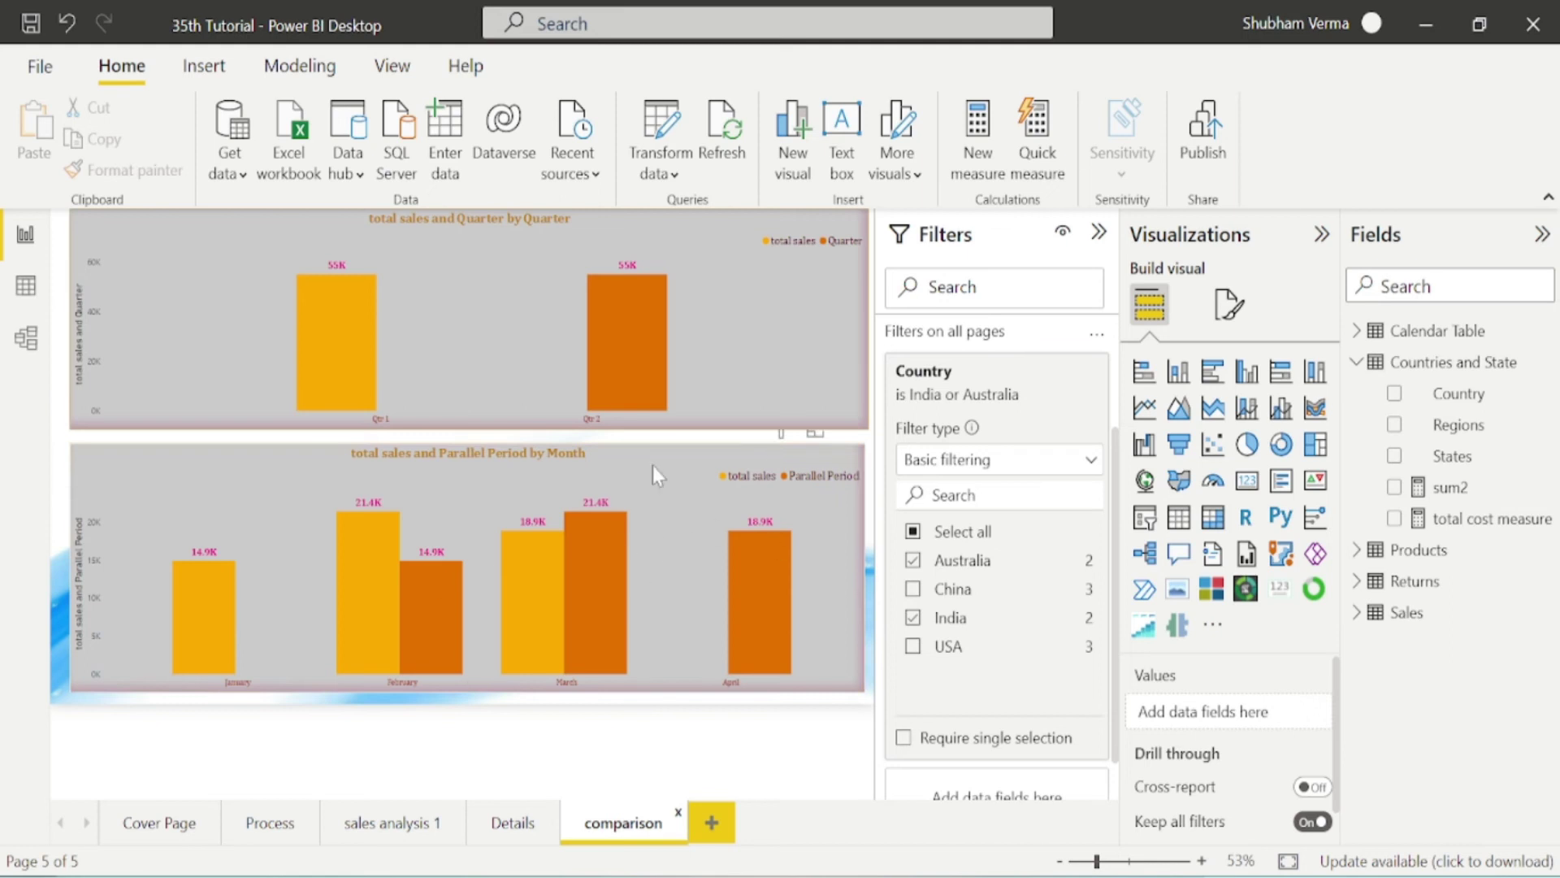
{"action": "left_click", "coordinate": [508, 829]}
{"action": "left_click", "coordinate": [415, 807]}
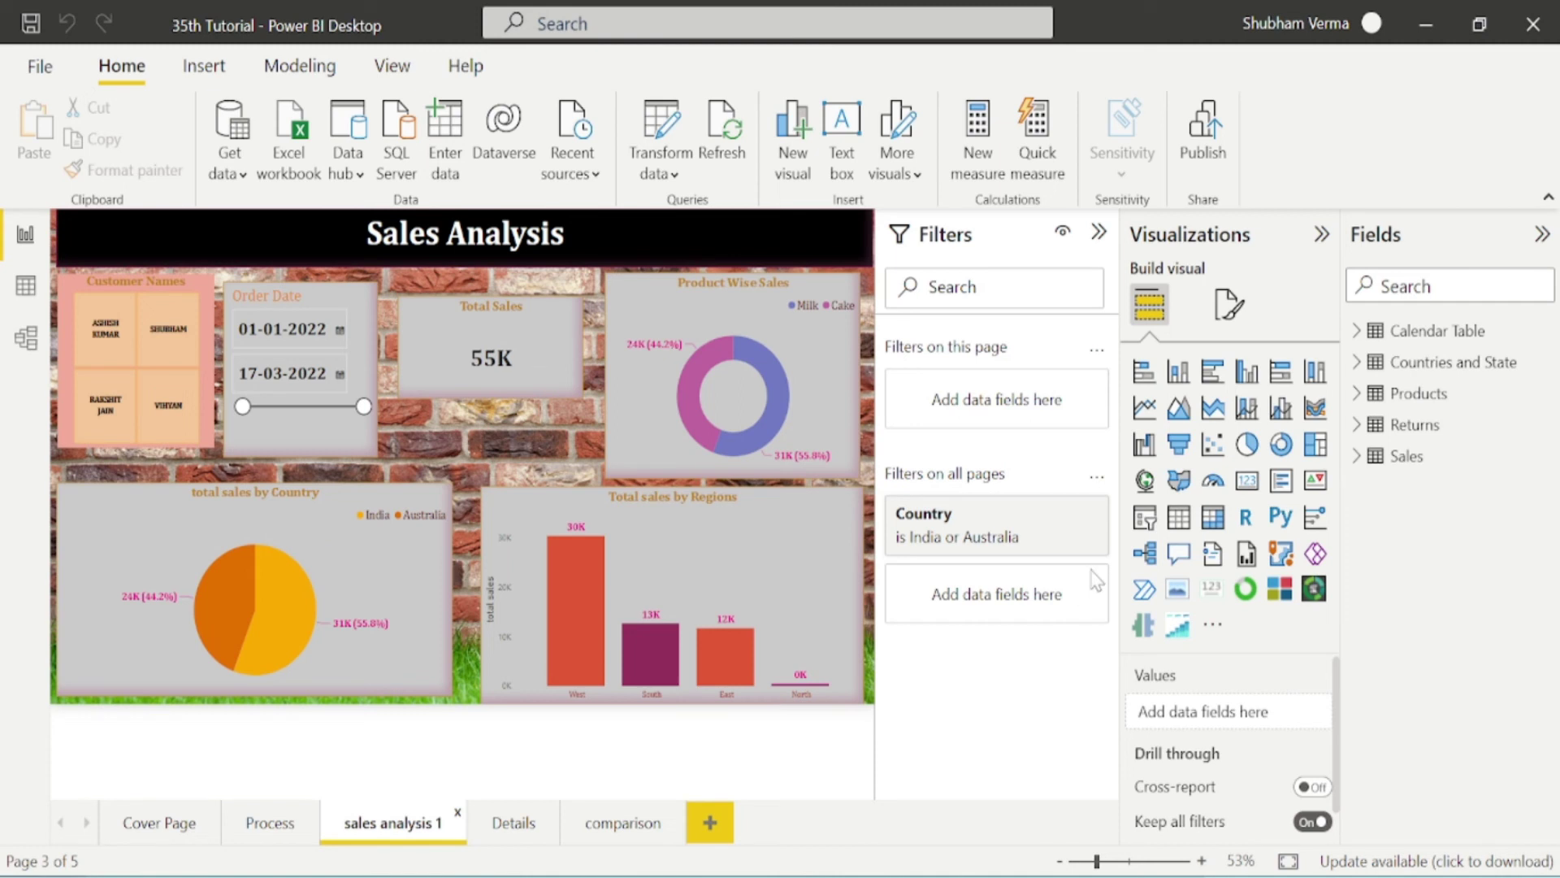
- Move through Details, comparison and sales analysis 1 pages, ending on the Cover Page
{"action": "left_click", "coordinate": [512, 823]}
{"action": "left_click", "coordinate": [618, 828]}
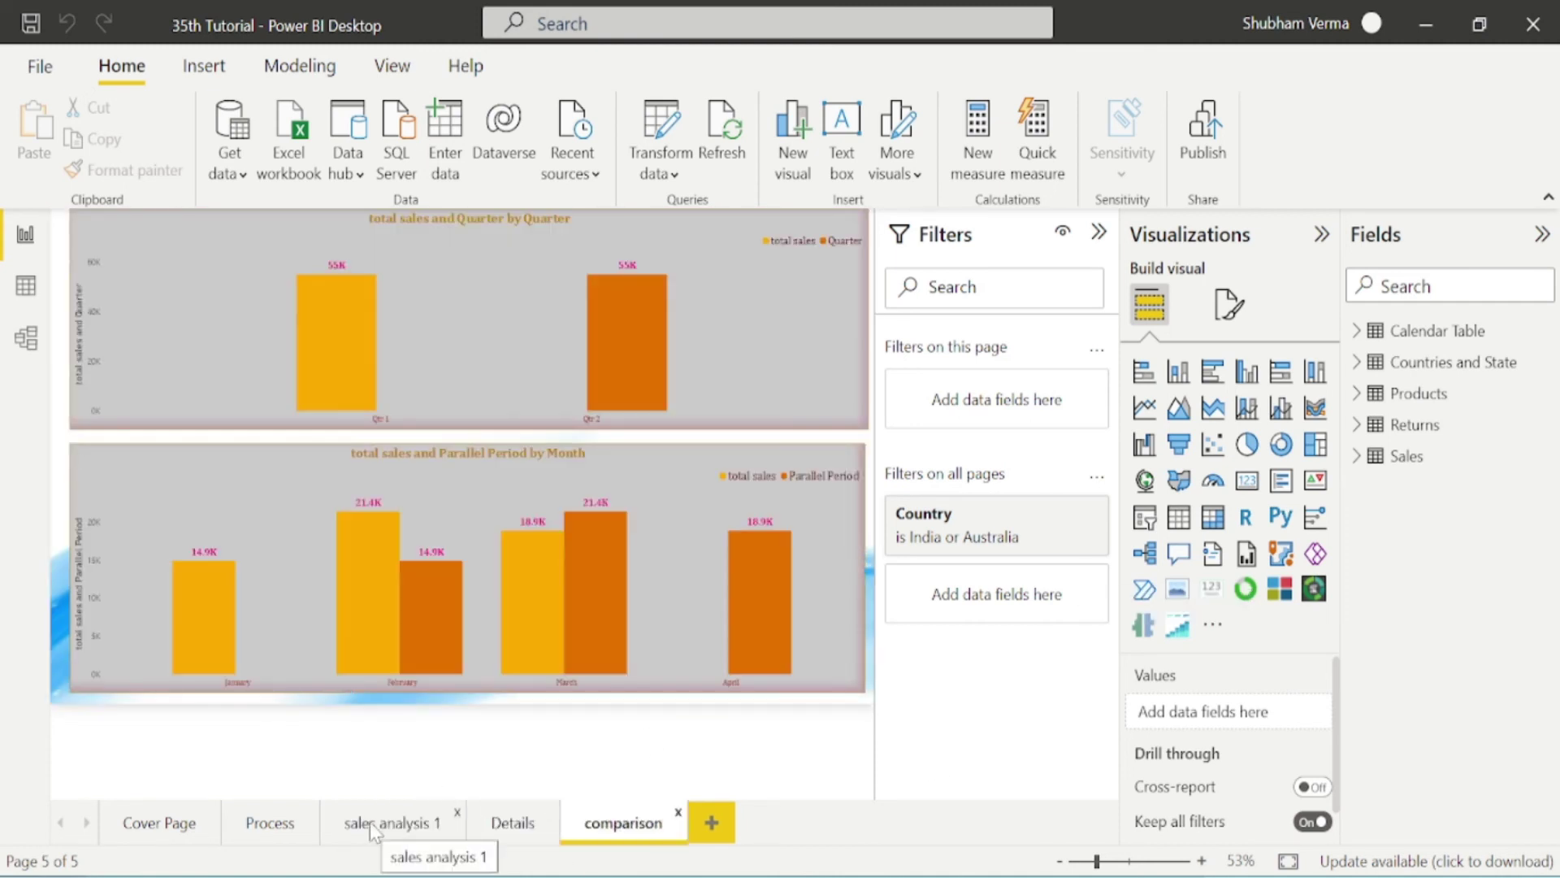
{"action": "left_click", "coordinate": [411, 810]}
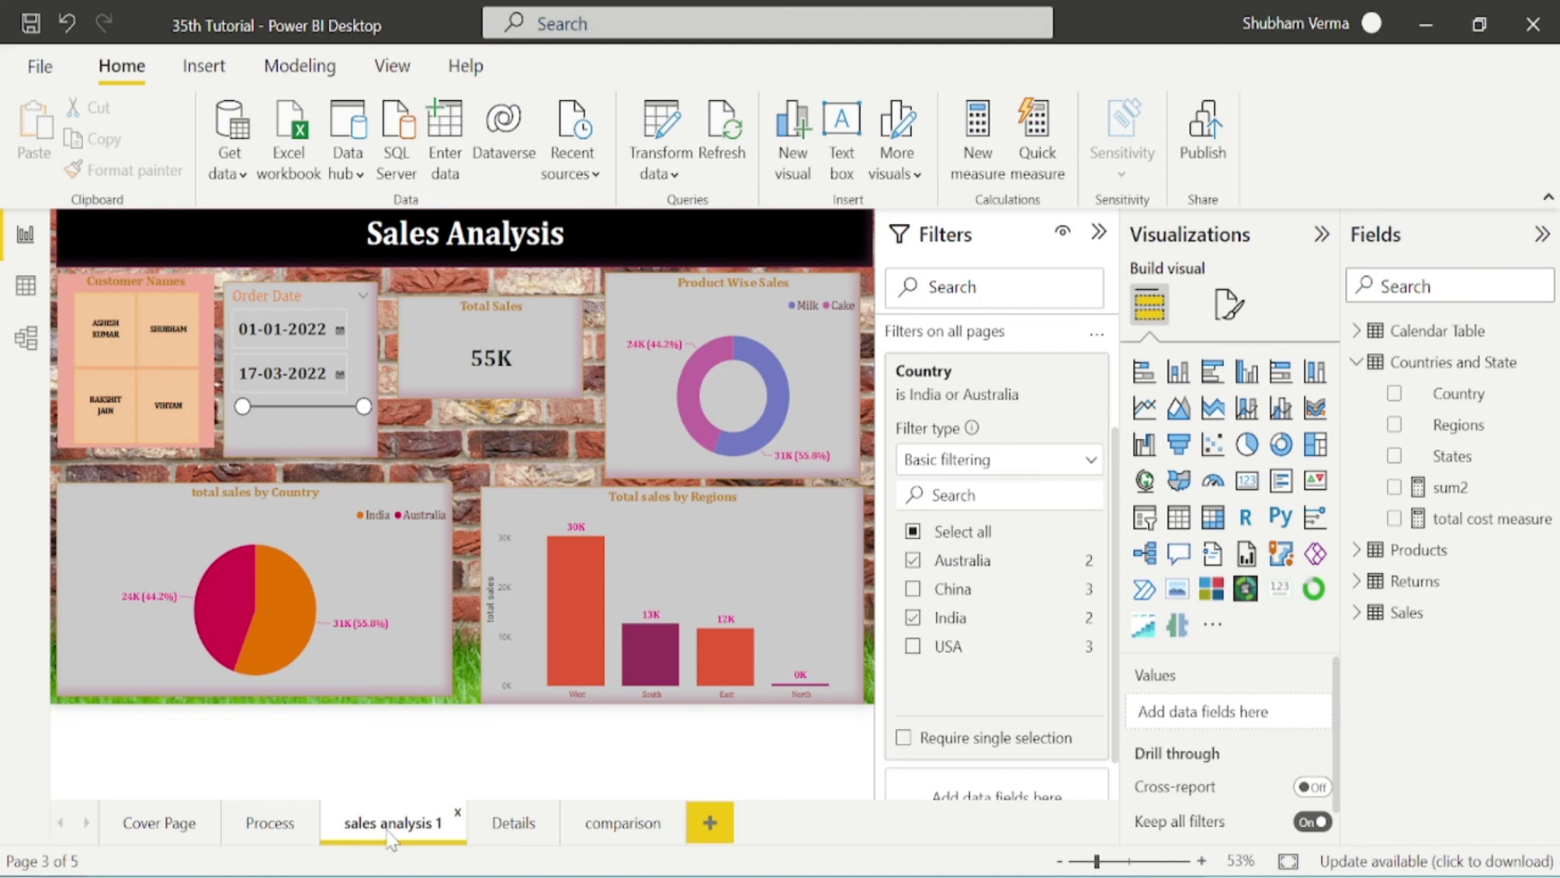
{"action": "left_click", "coordinate": [164, 827]}
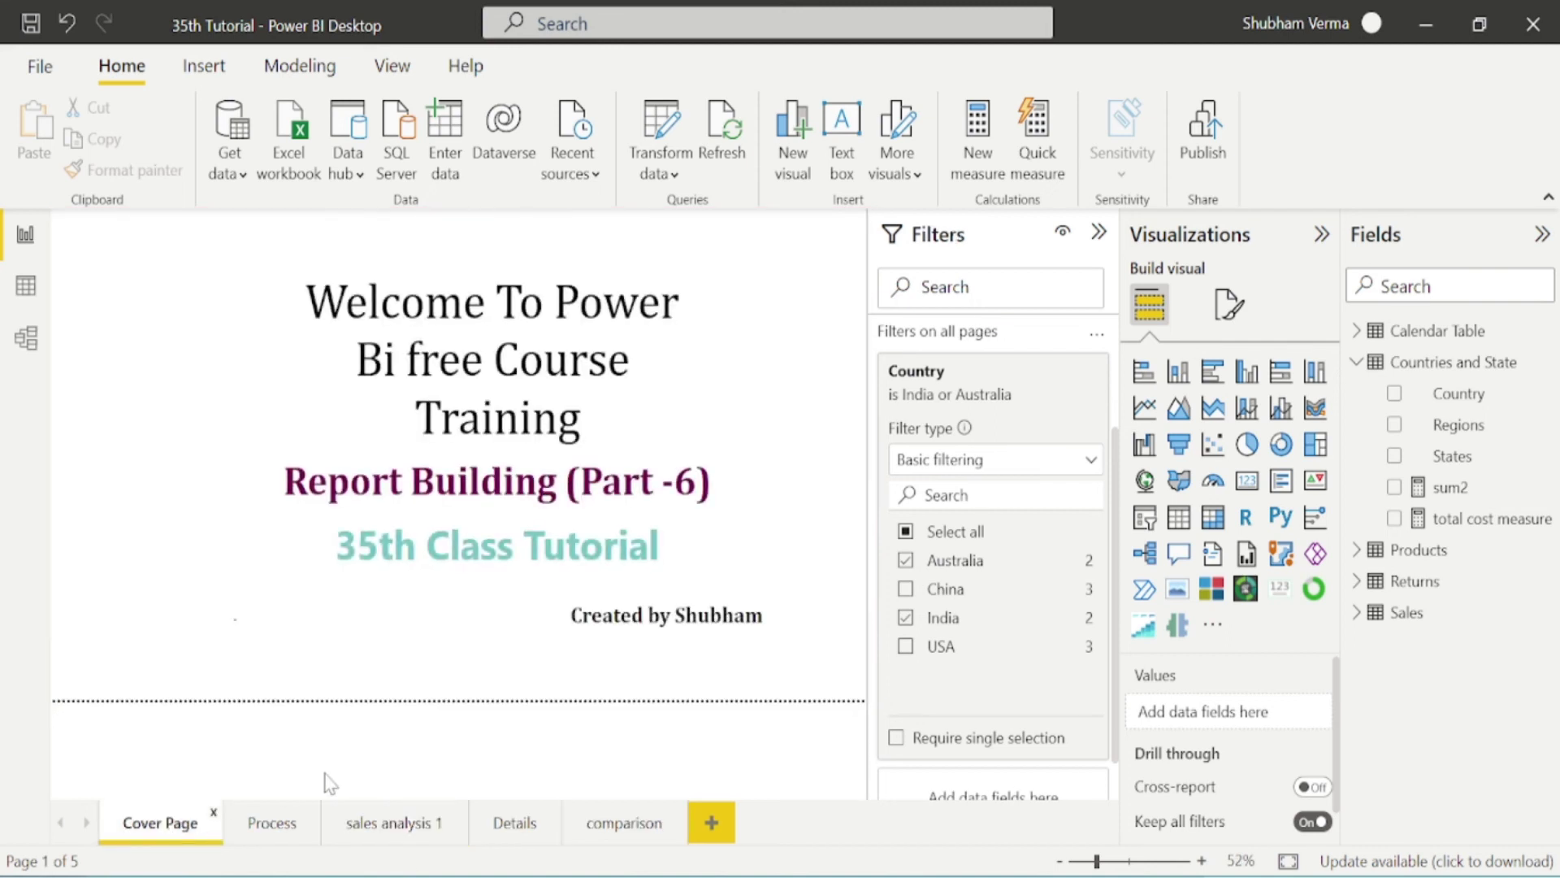